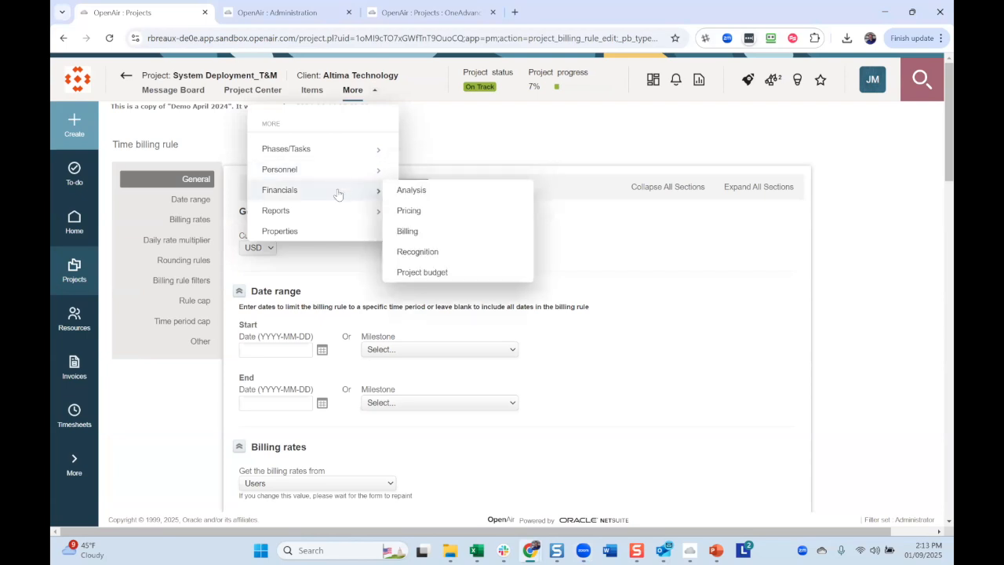
- View the billing rule types offered for creation in the System_Deployment_T&M project
left_click(589, 151)
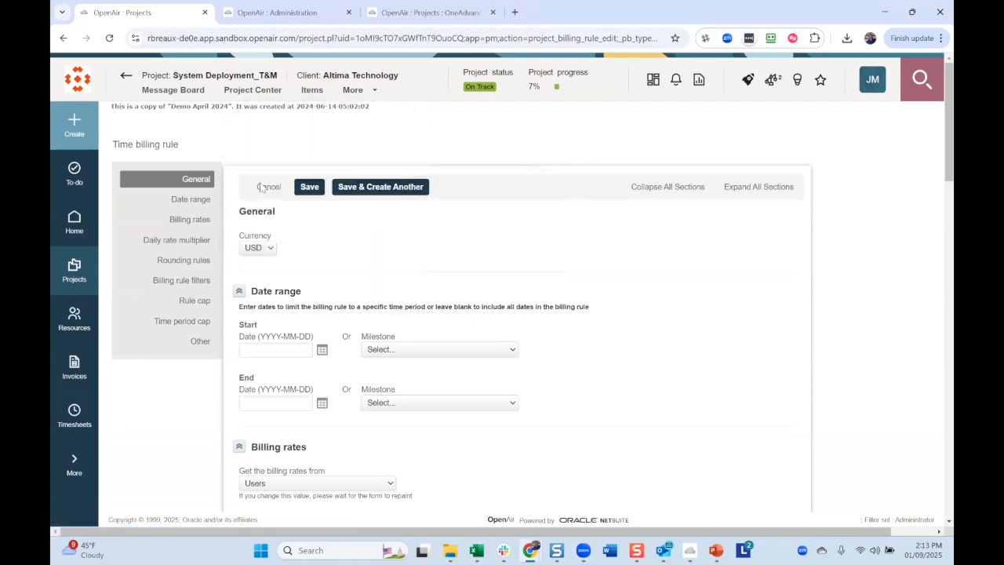
left_click(69, 130)
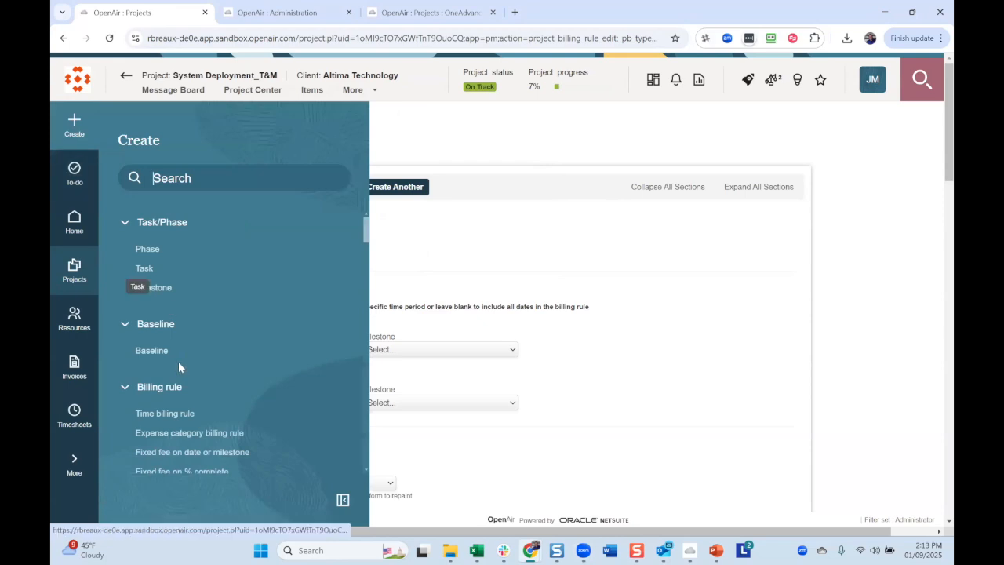
left_click(508, 245)
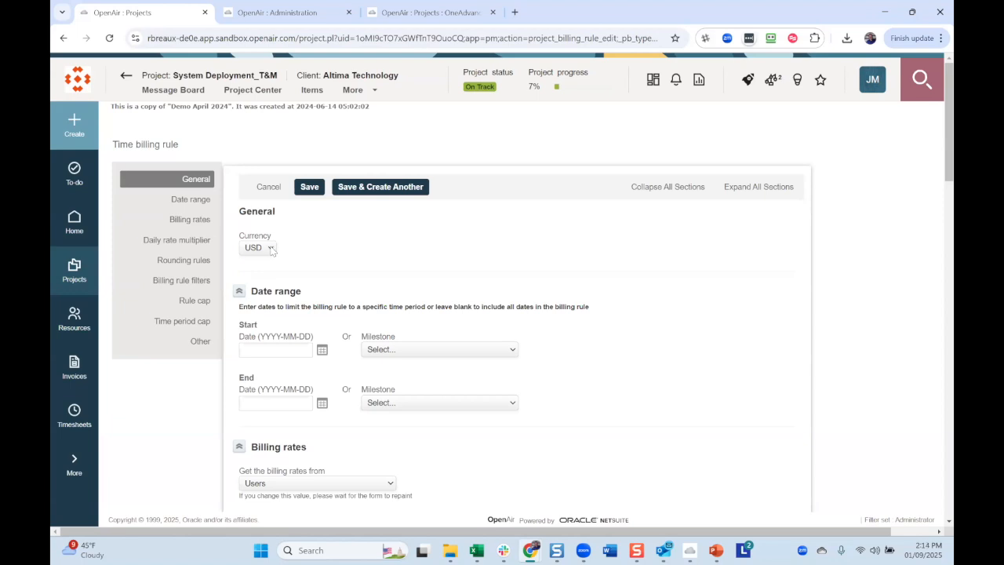
- Review the currency choices and date range fields of the time billing rule
left_click(271, 248)
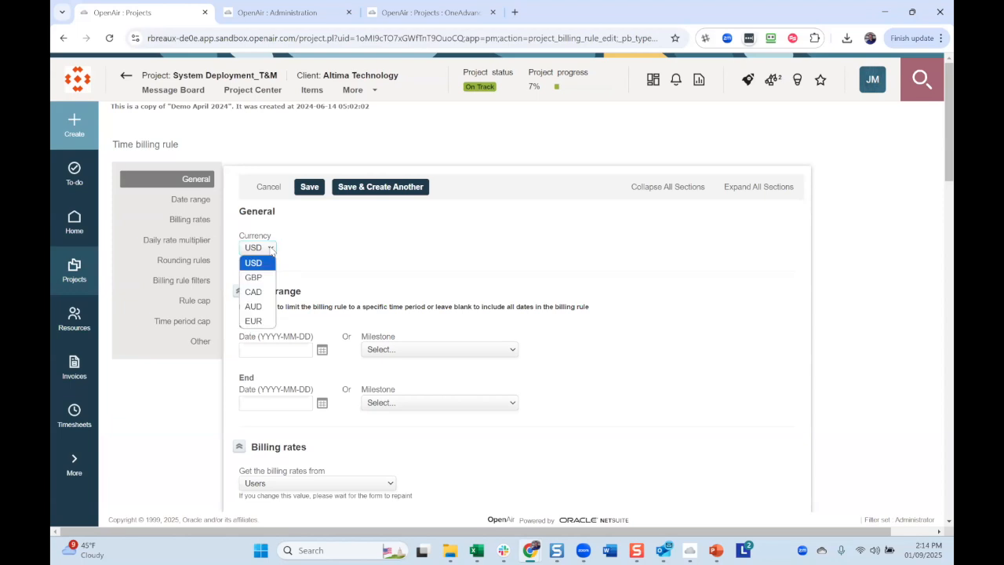
left_click(289, 251)
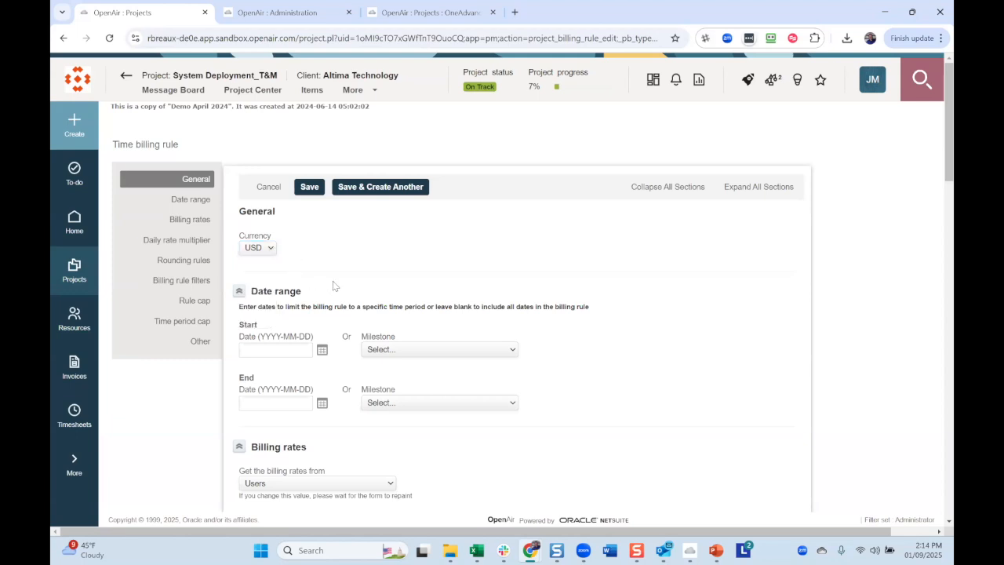
scroll(333, 285, "down", 2)
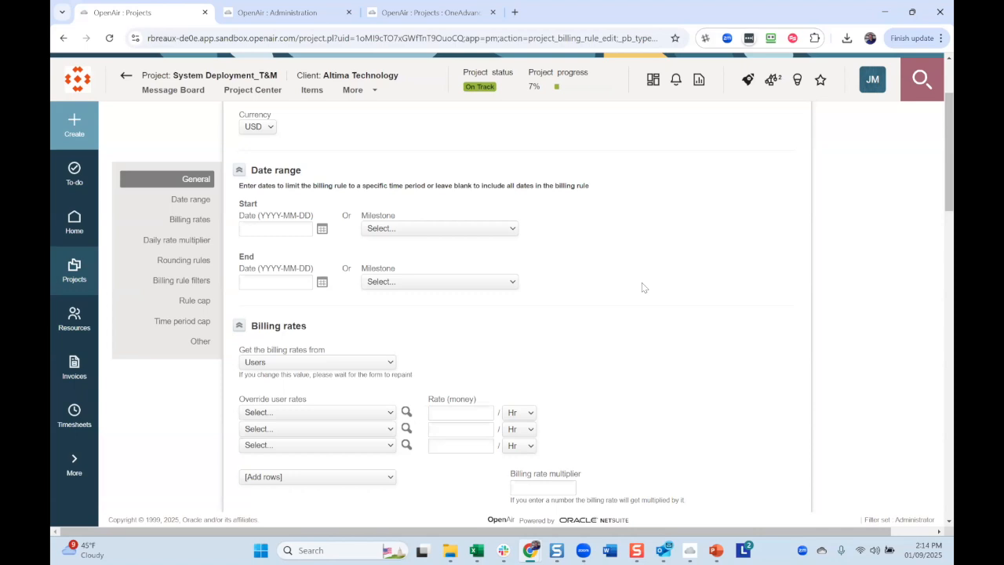
- Choose Users as the source of the time billing rule's billing rates
scroll(642, 287, "down", 3)
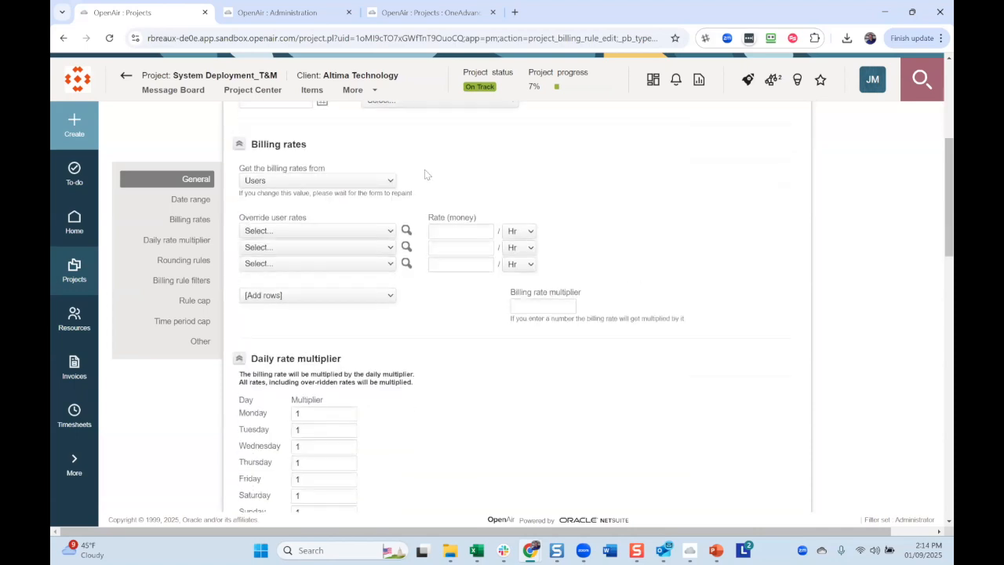
left_click(377, 180)
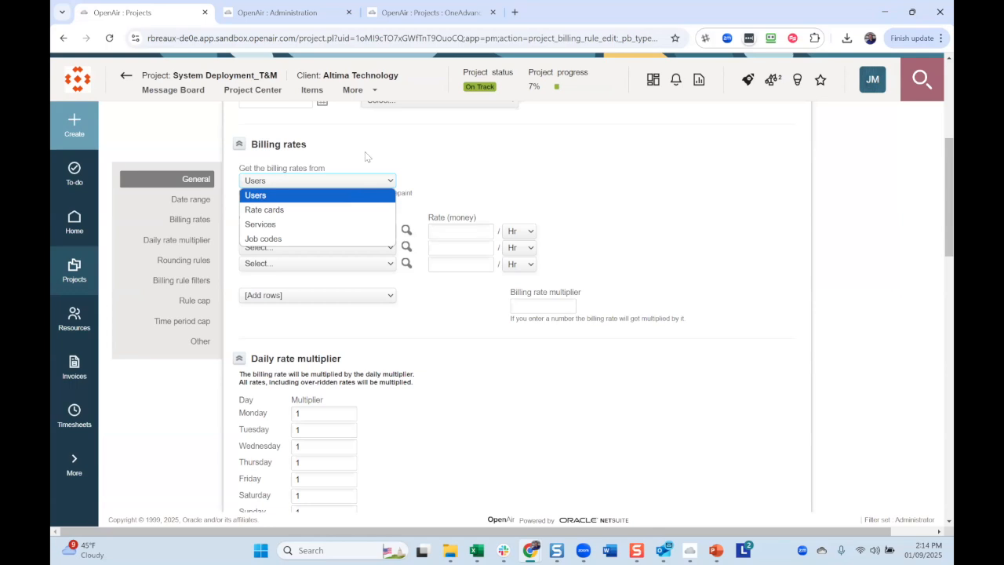
left_click(335, 201)
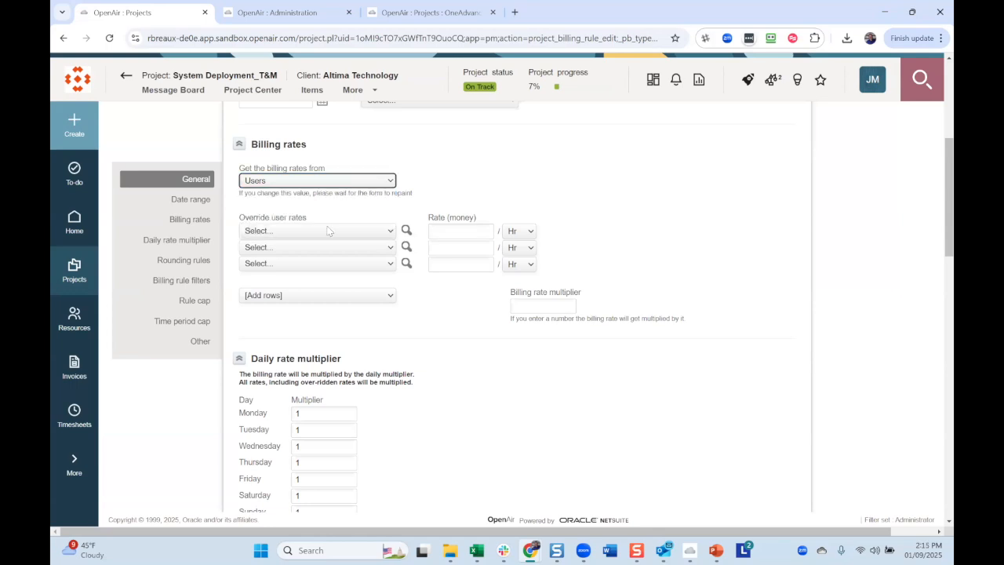
- Try selecting a user in the first override user rates row and clear that row's selection
left_click(328, 233)
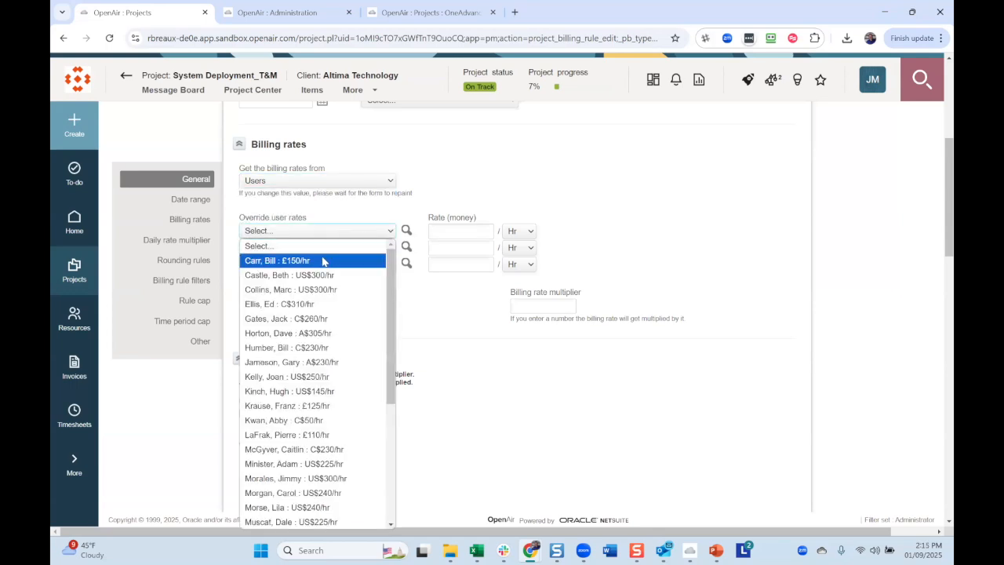
left_click(322, 261)
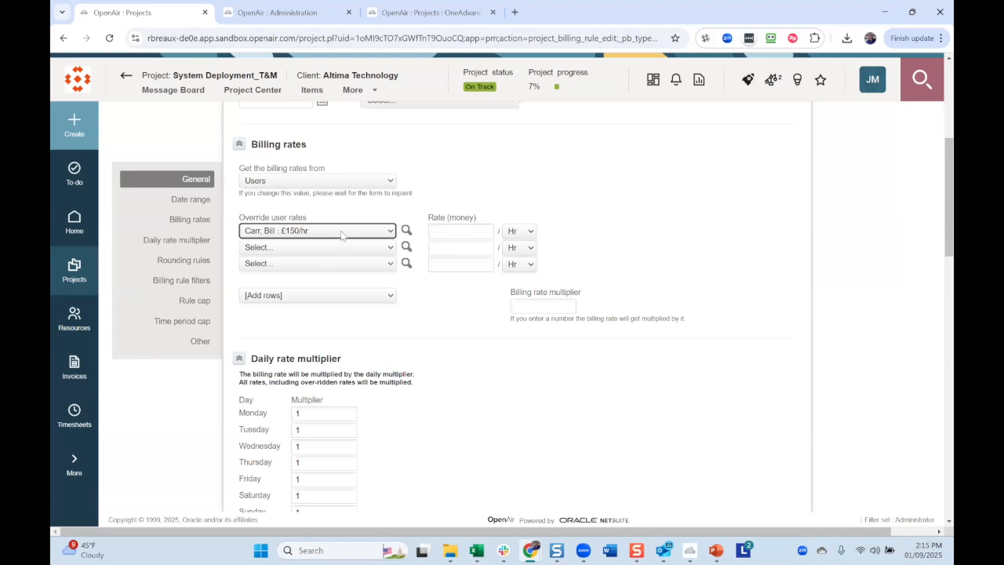
left_click(341, 233)
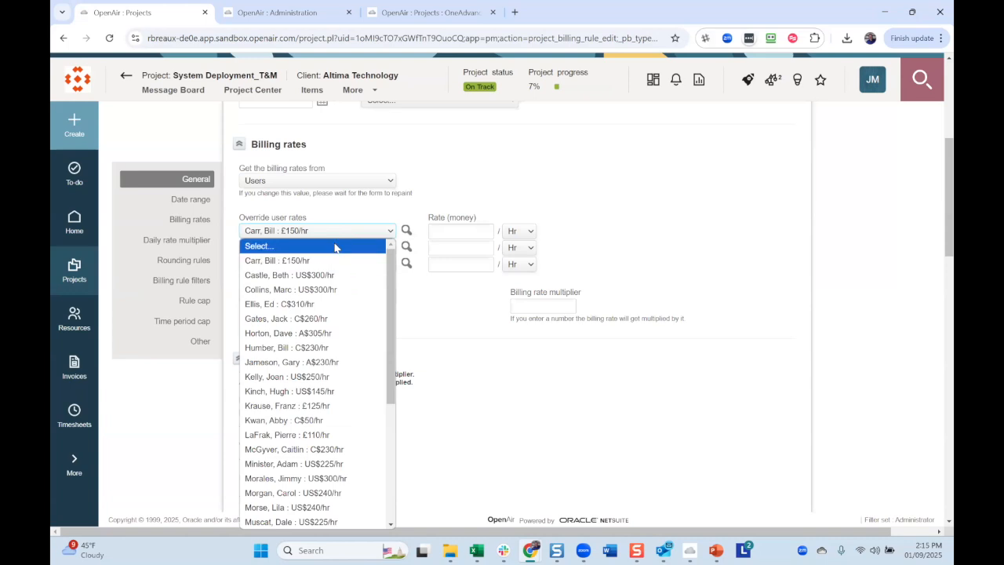
left_click(336, 245)
left_click(478, 173)
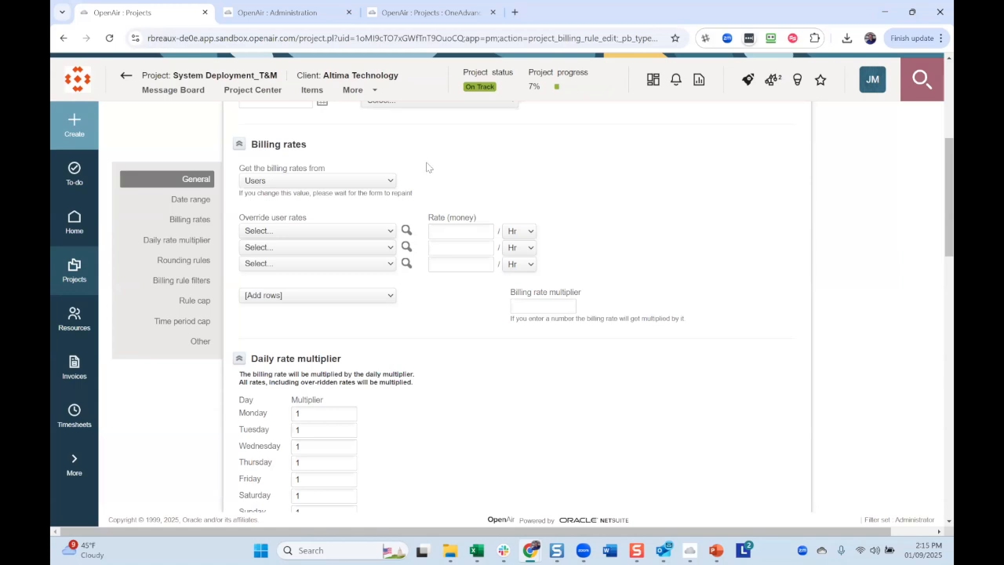
- In the OneAdvanced project's Solution Consultant task, assign the named user in the first row and activate that row's hourly bill rate override
left_click(424, 13)
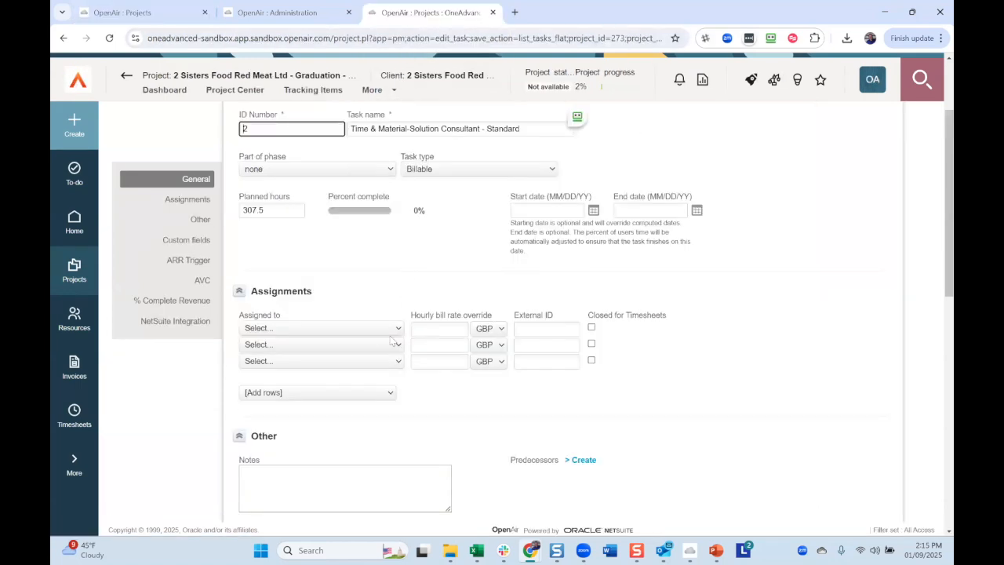
scroll(353, 298, "down", 1)
left_click(354, 267)
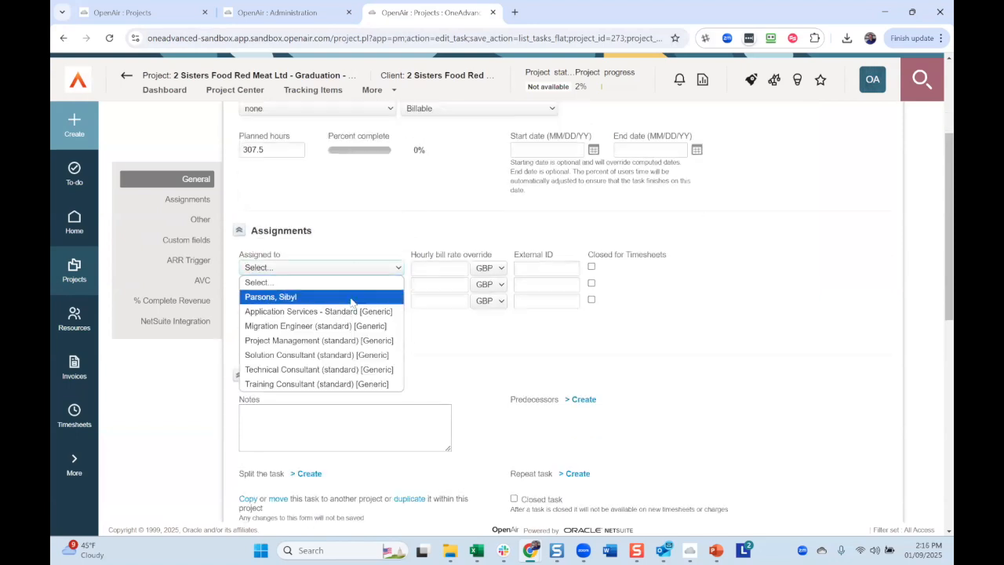
left_click(351, 297)
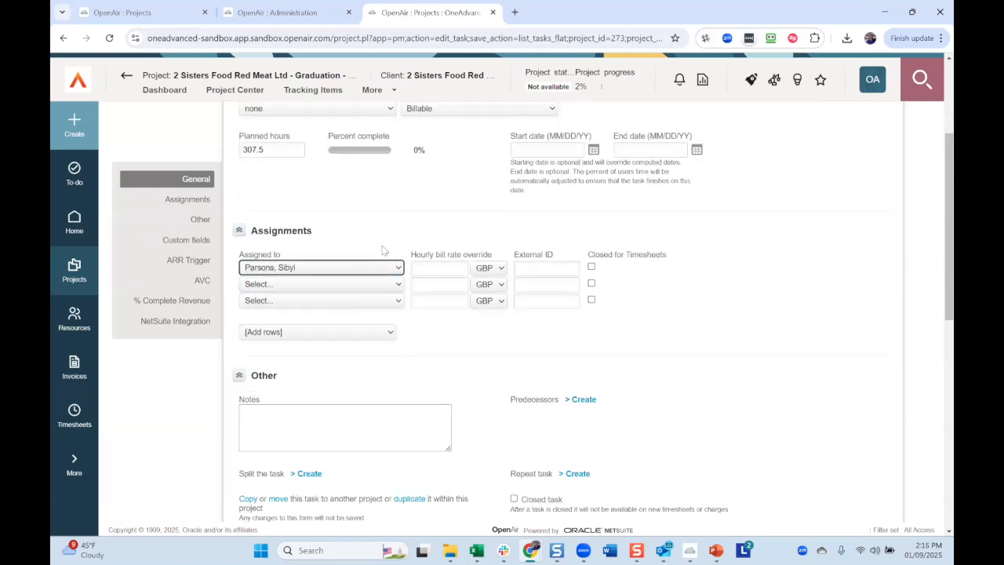
left_click(439, 267)
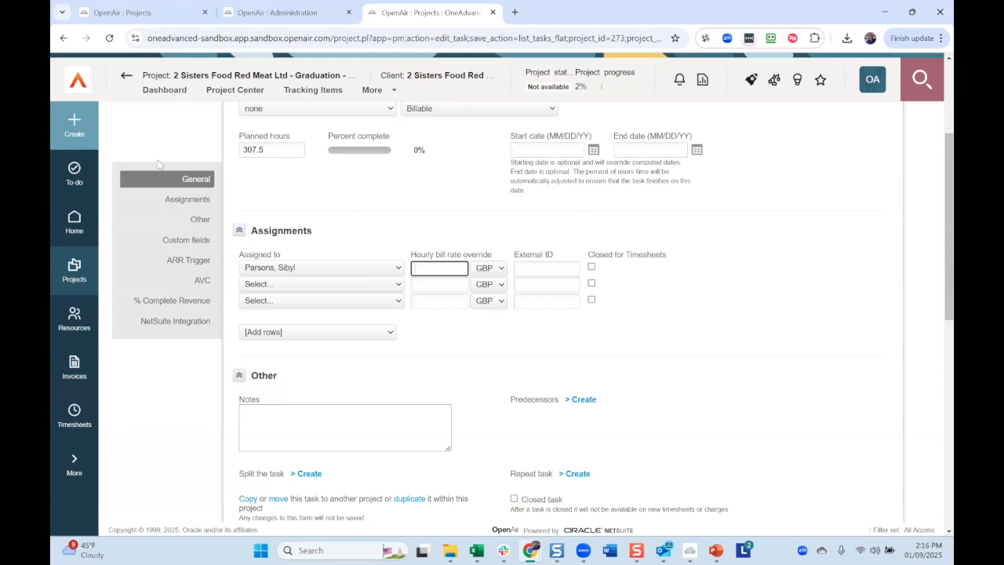
- Return to the time billing rule and set its billing rates source to Rate cards
left_click(151, 15)
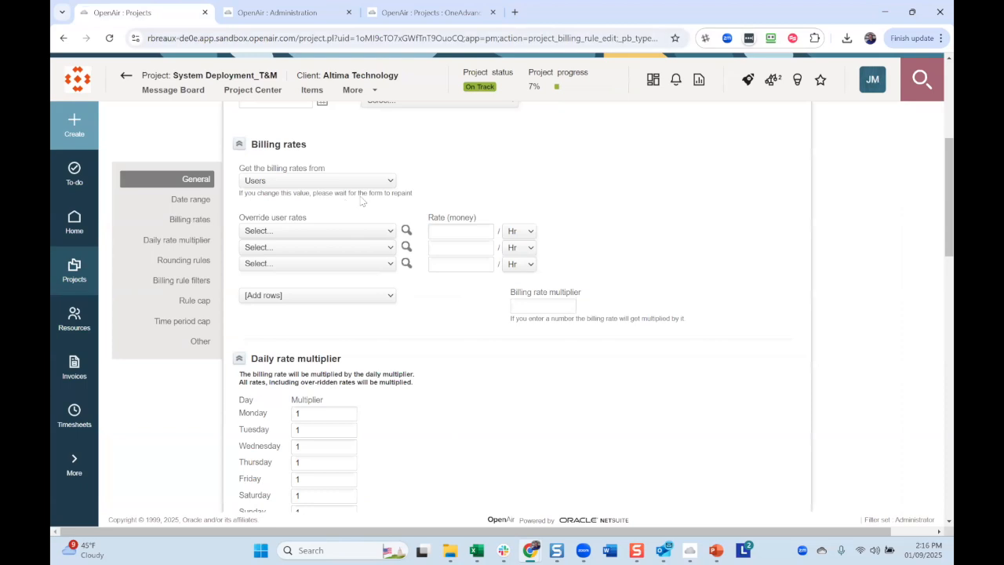
left_click(382, 185)
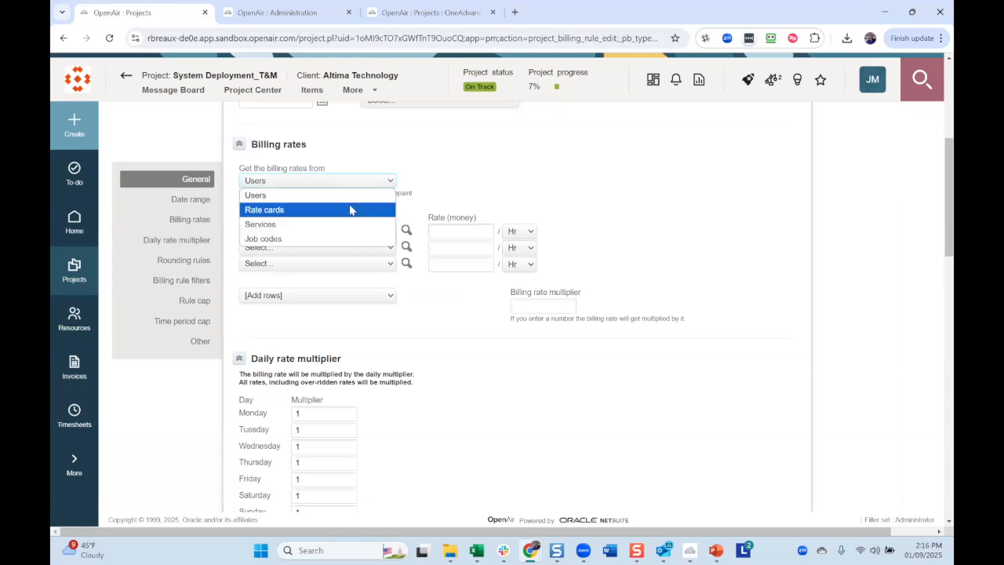
left_click(350, 210)
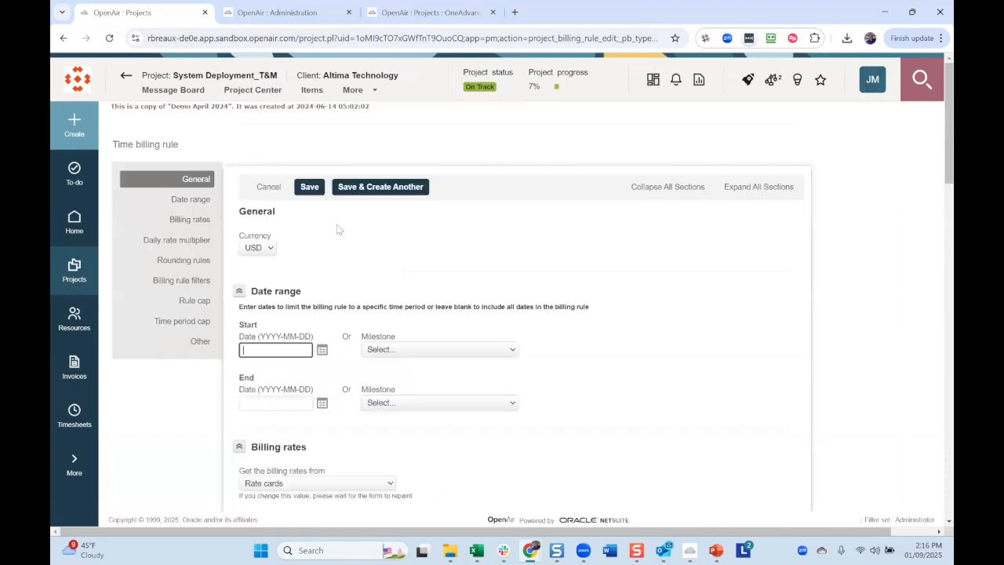
scroll(371, 272, "down", 3)
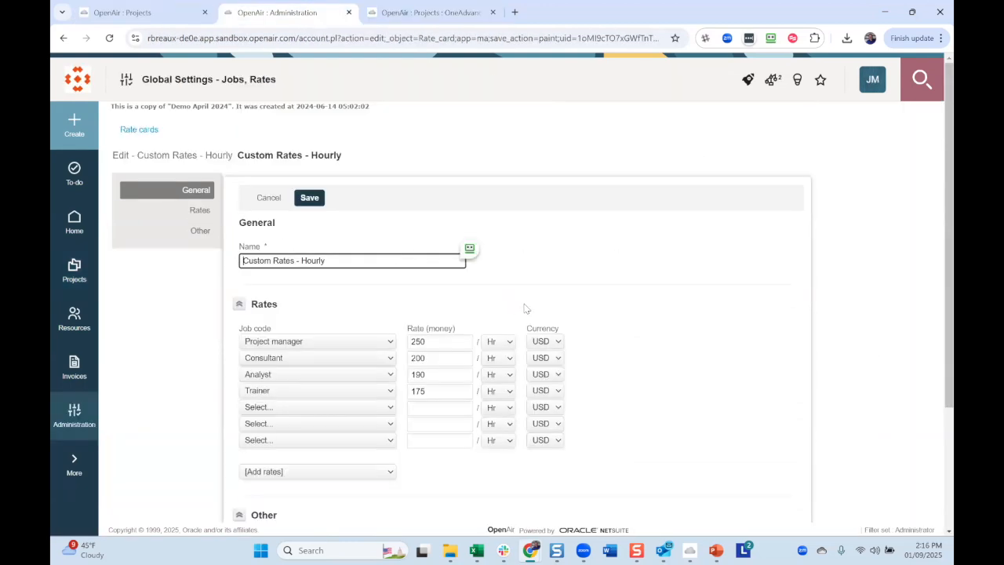
- Review the job code rates on the Custom Rates - Hourly rate card and return to the time billing rule
scroll(524, 308, "down", 2)
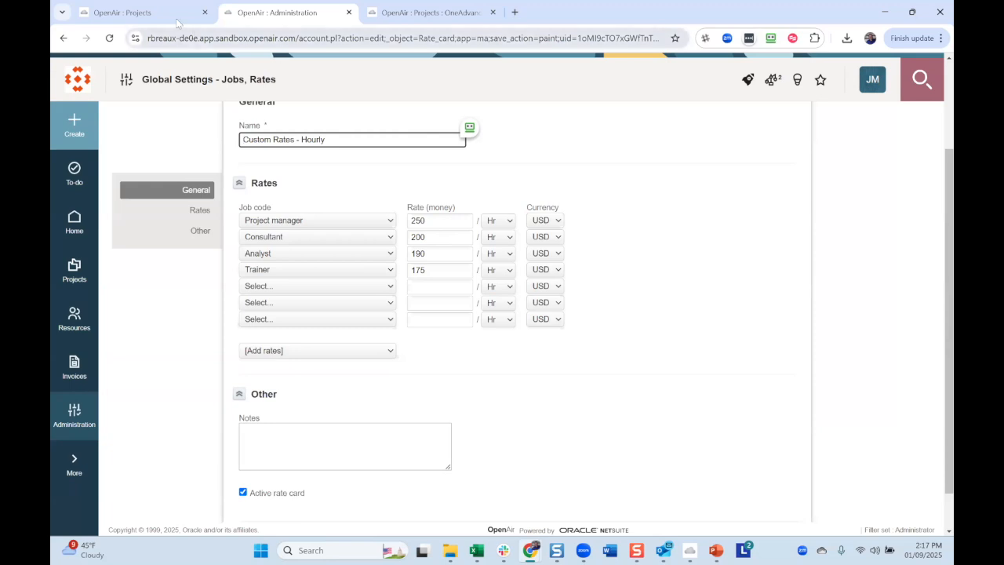
mouse_move(167, 18)
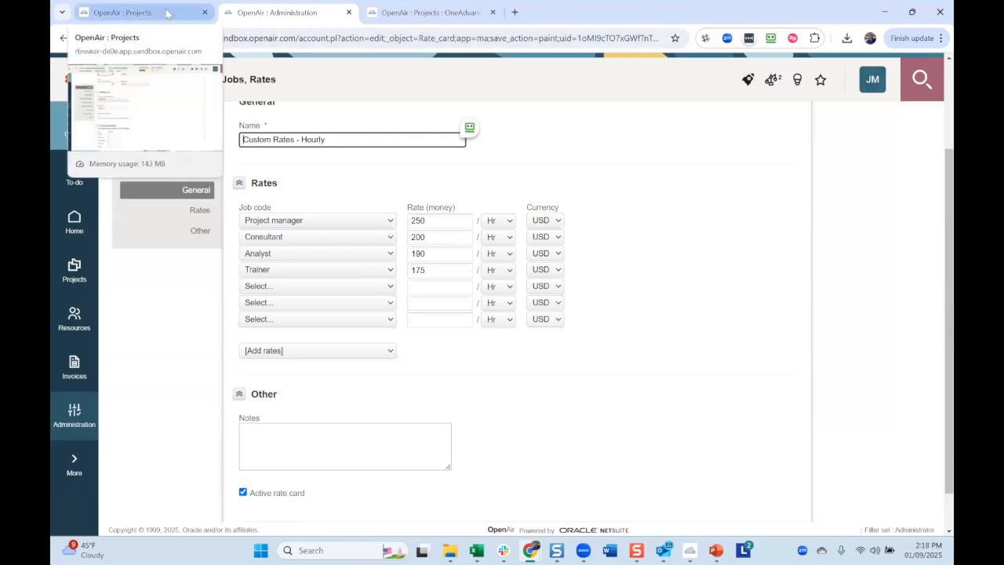
left_click(169, 12)
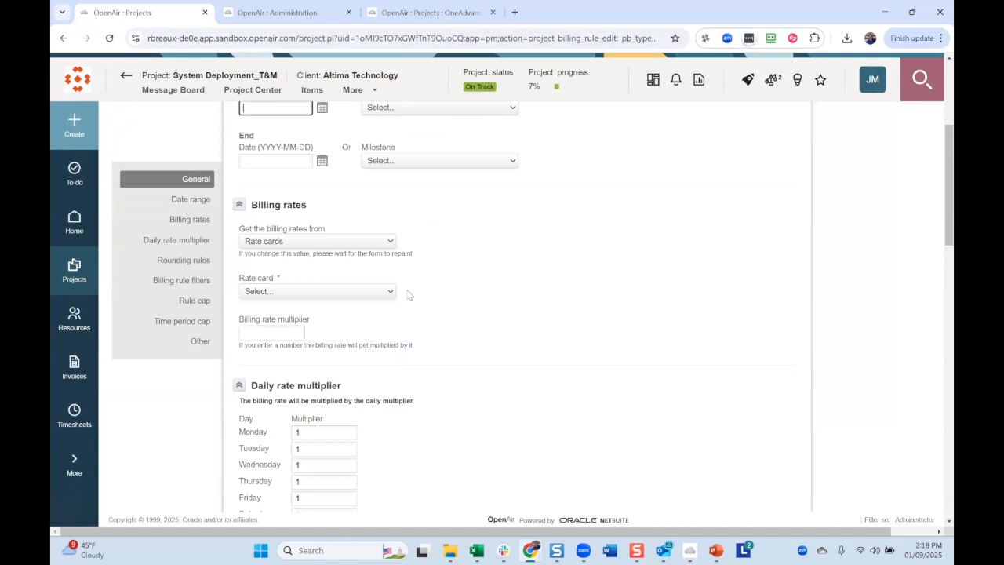
- Switch the time billing rule's billing rates source to Job codes
left_click(376, 242)
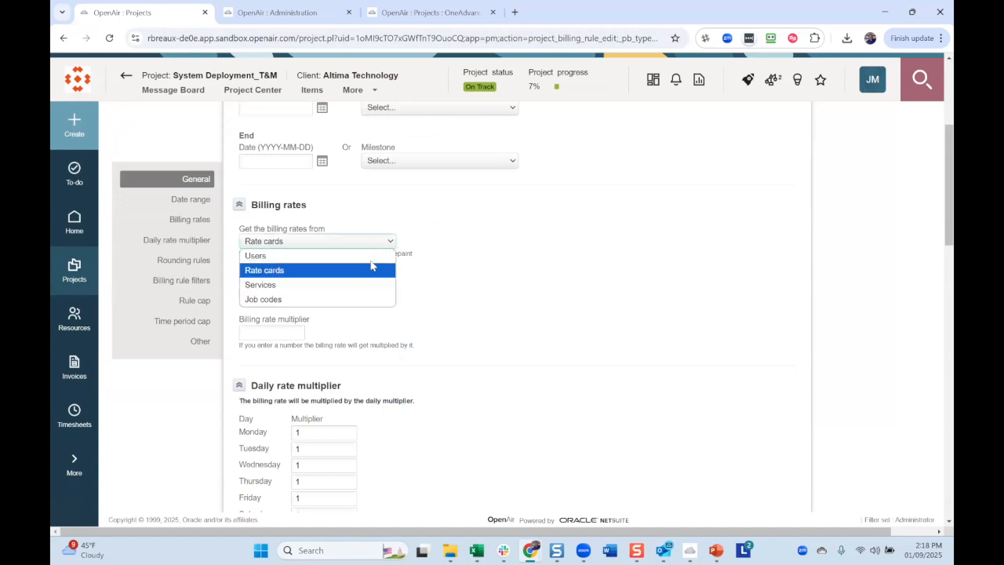
left_click(359, 299)
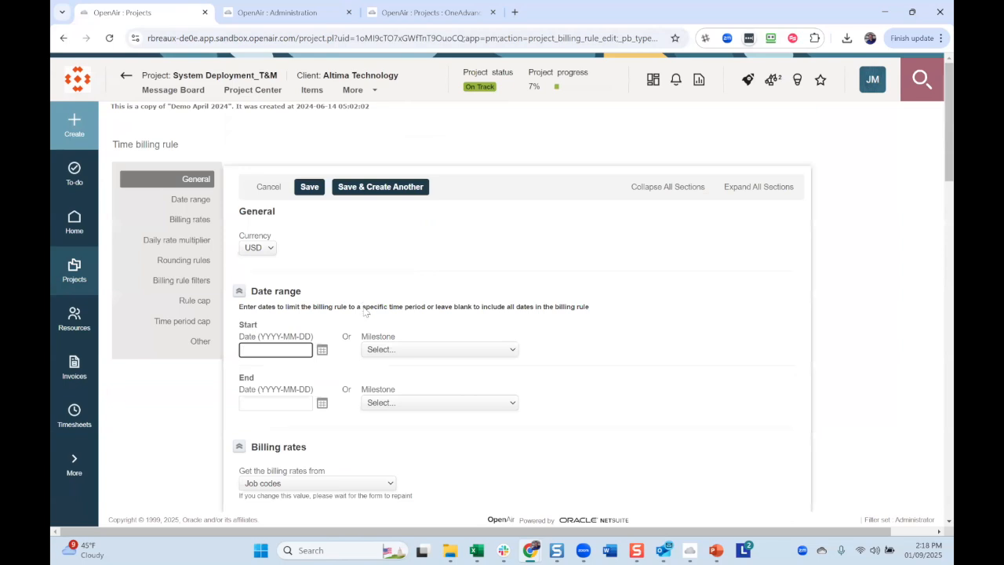
scroll(367, 310, "down", 4)
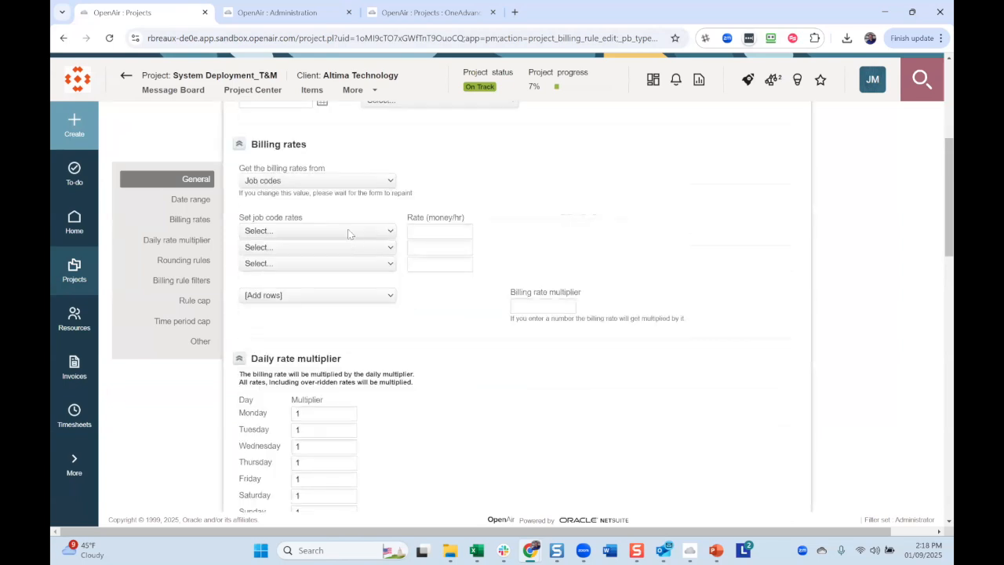
- Add Analyst, Consultant and Project manager to the three job code rate rows and activate the Analyst rate for entry
left_click(352, 234)
left_click(337, 265)
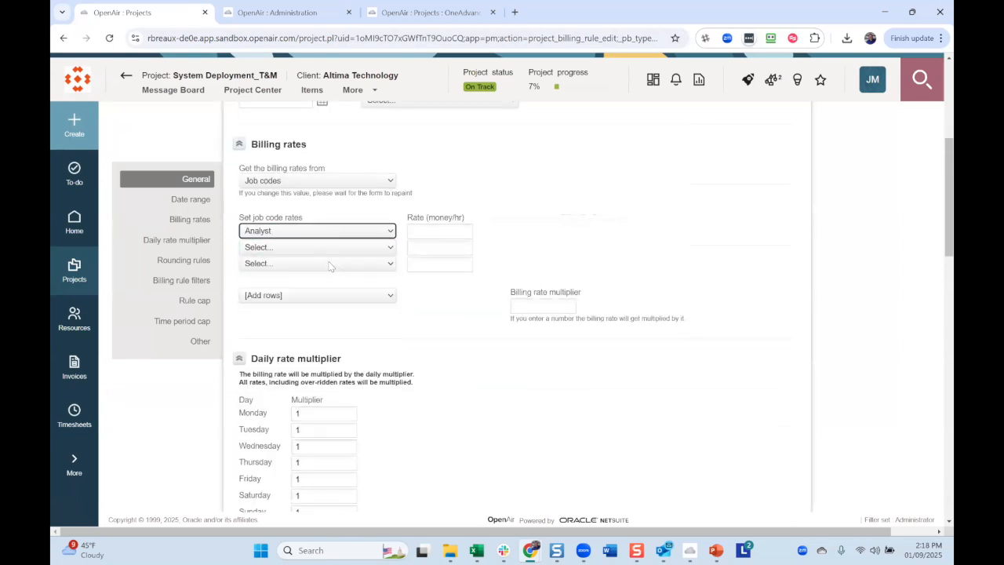
left_click(328, 248)
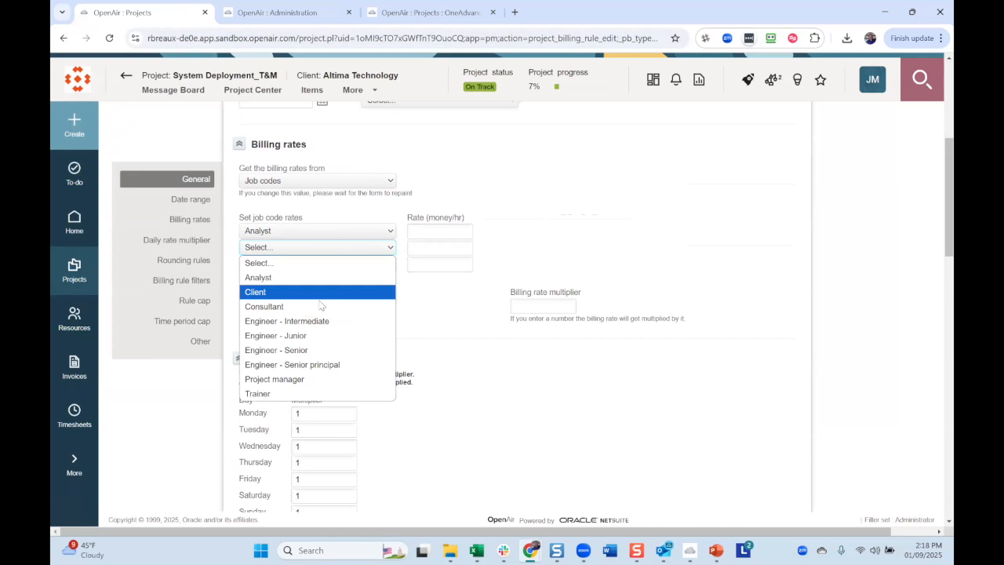
left_click(323, 307)
left_click(325, 265)
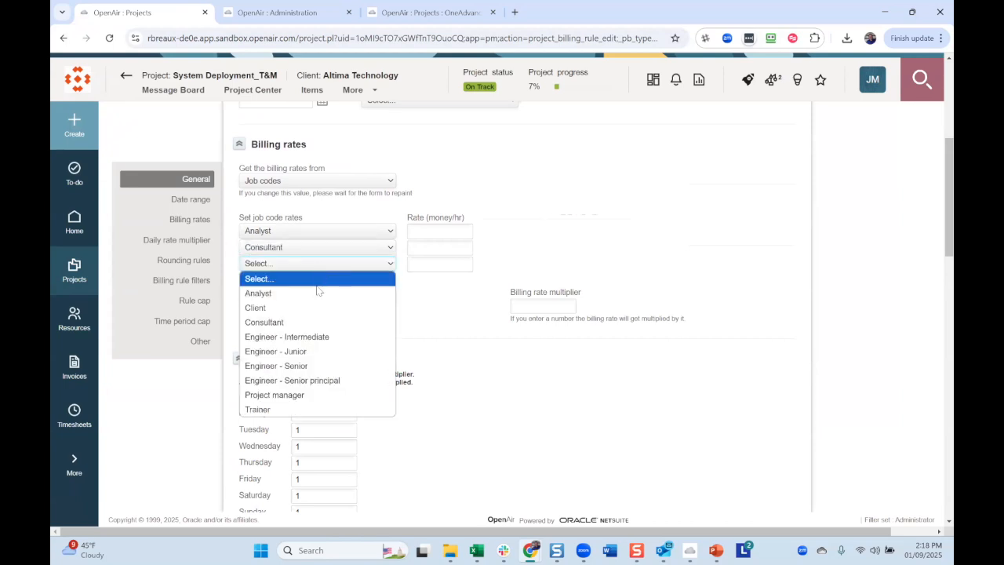
left_click(291, 397)
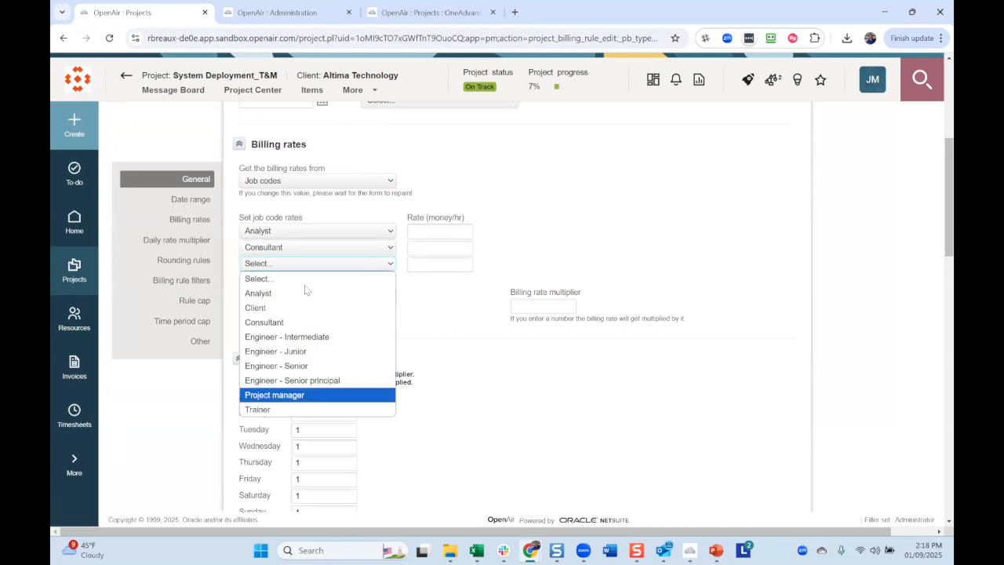
left_click(421, 233)
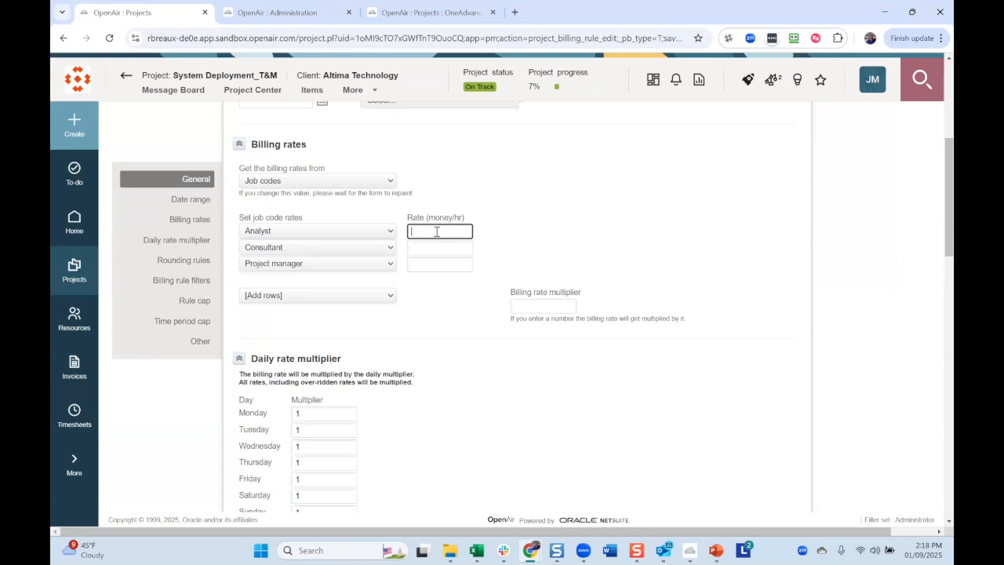
- Set the time billing rule's billing rates source to Services and bring up the override service rates
left_click(364, 182)
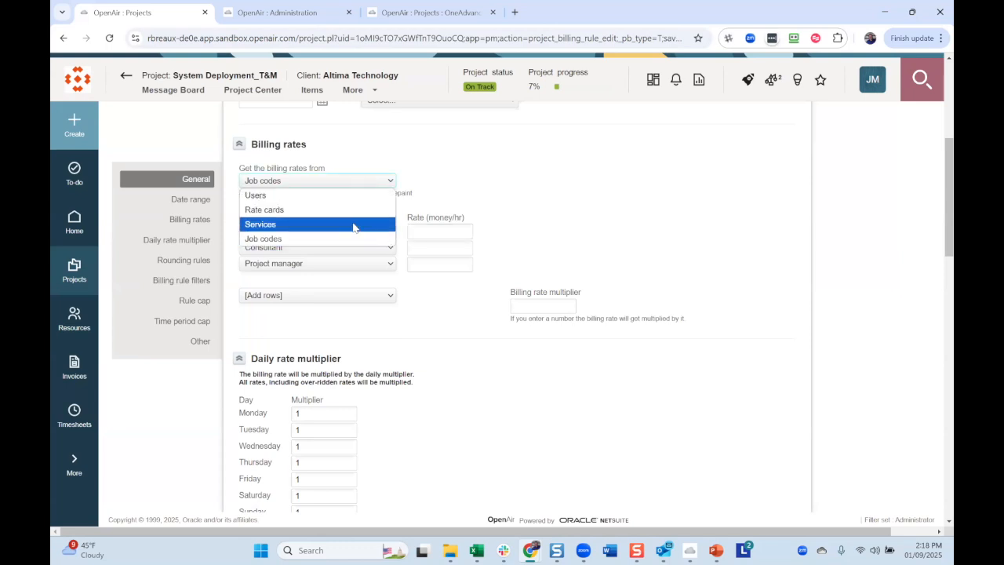
left_click(353, 225)
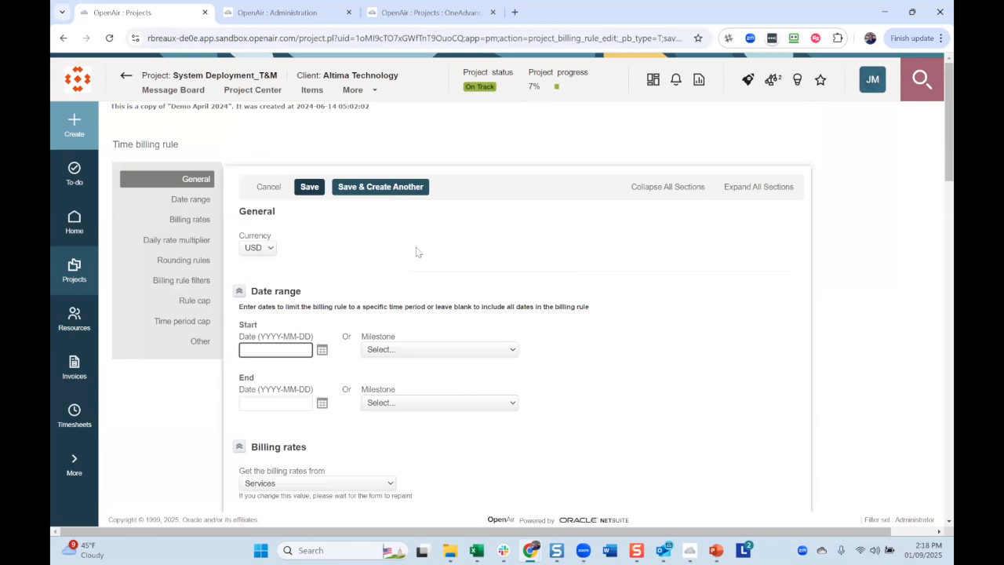
scroll(419, 258, "down", 3)
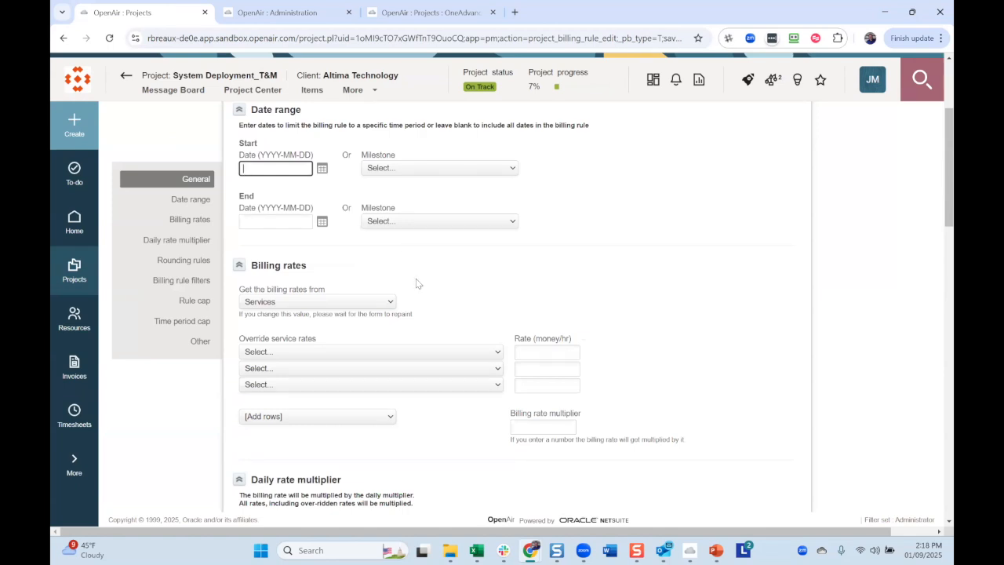
- Look through the services available for the first override service rate row and activate its rate for entry
left_click(387, 350)
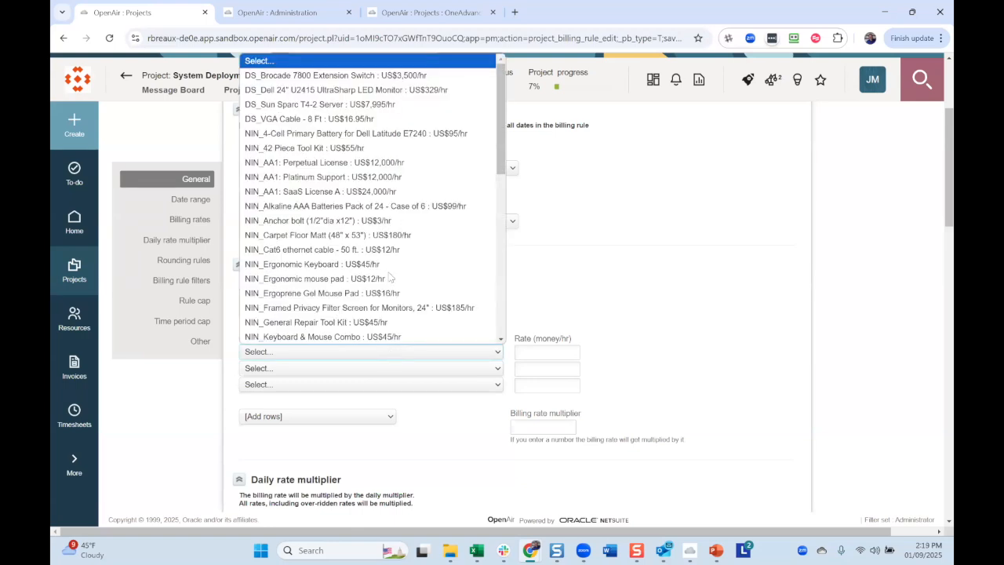
scroll(400, 306, "down", 6)
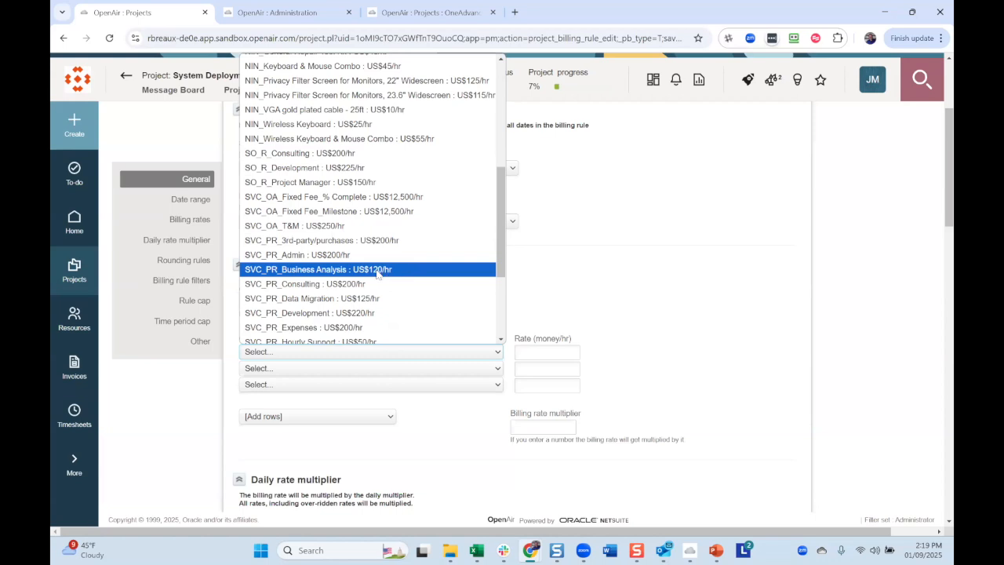
left_click(554, 329)
left_click(537, 357)
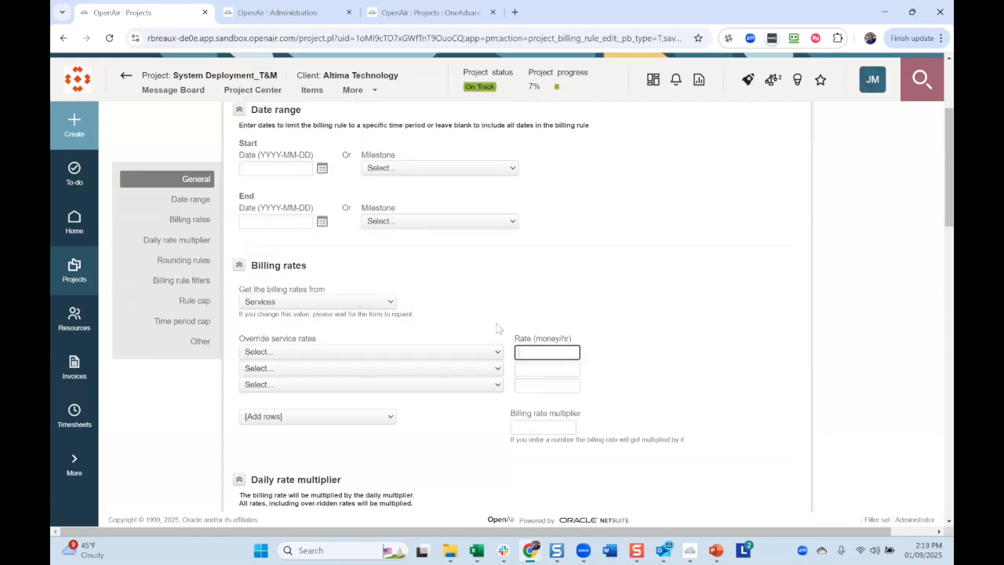
- Set the billing rate multiplier to 1.05
left_click(532, 428)
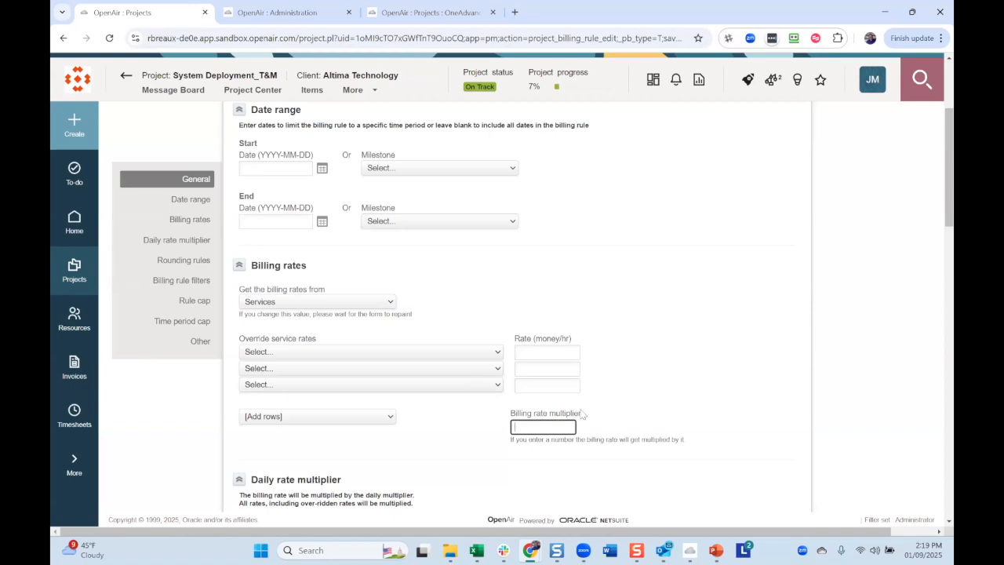
type("1.05")
left_click(664, 372)
- Set the billing rate multiplier to .90
double_click(552, 427)
type(".90")
left_click(639, 318)
- Review the daily rate multipliers and select the Saturday multiplier's value
scroll(659, 349, "down", 3)
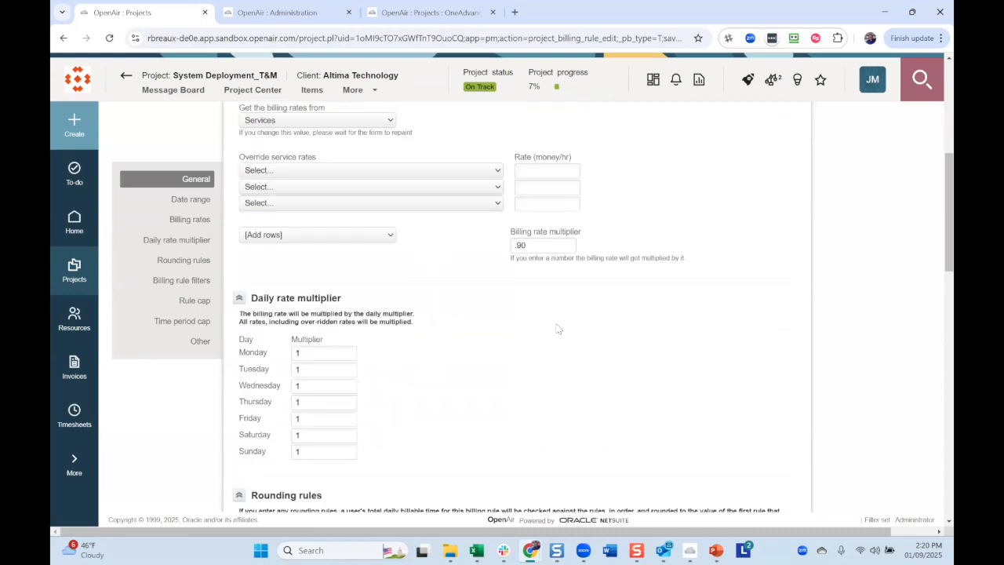
scroll(549, 345, "down", 1)
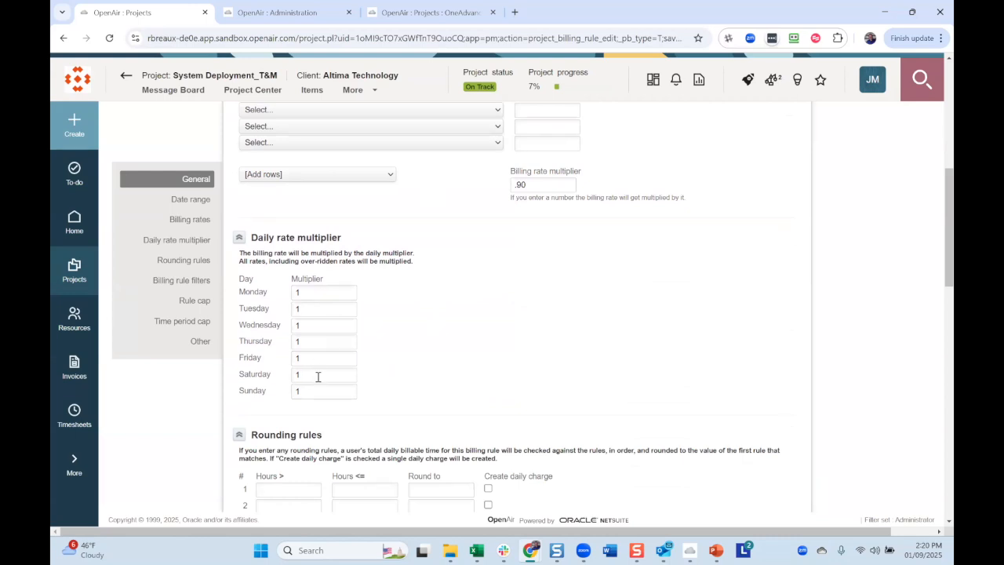
left_click_drag(317, 374, 281, 373)
left_click(400, 378)
left_click(329, 374)
- Examine the rounding rule hour ranges and round-to values, switching the second row's Create daily charge option on and off
scroll(444, 314, "down", 2)
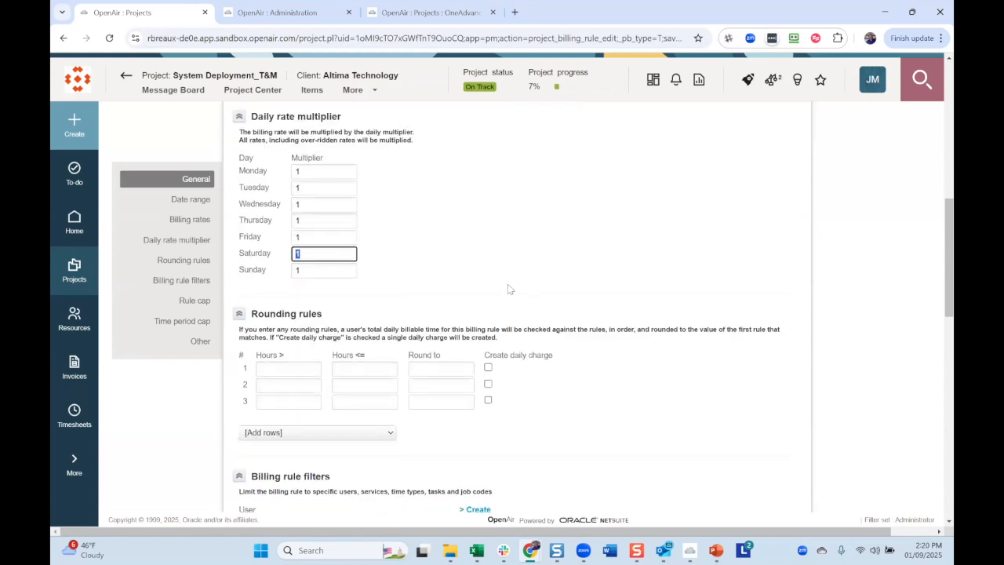
scroll(517, 318, "down", 1)
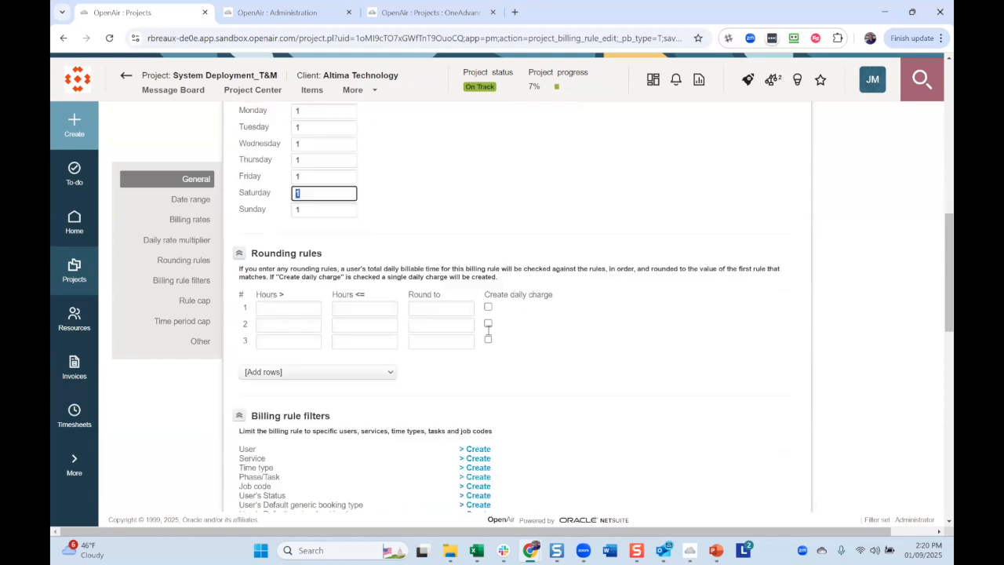
left_click(300, 308)
left_click(350, 310)
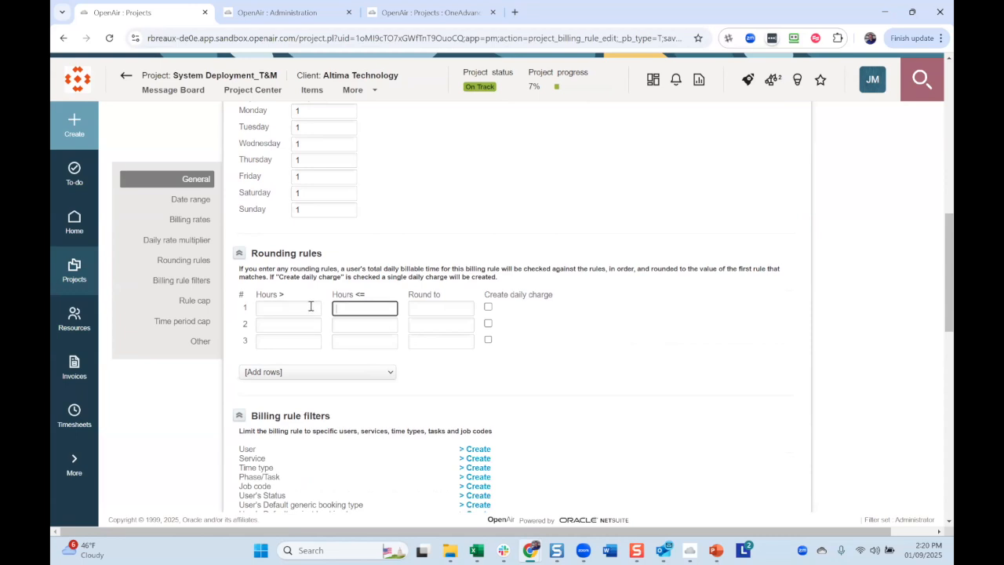
left_click(310, 306)
left_click(350, 311)
left_click(441, 328)
left_click(488, 324)
left_click(488, 323)
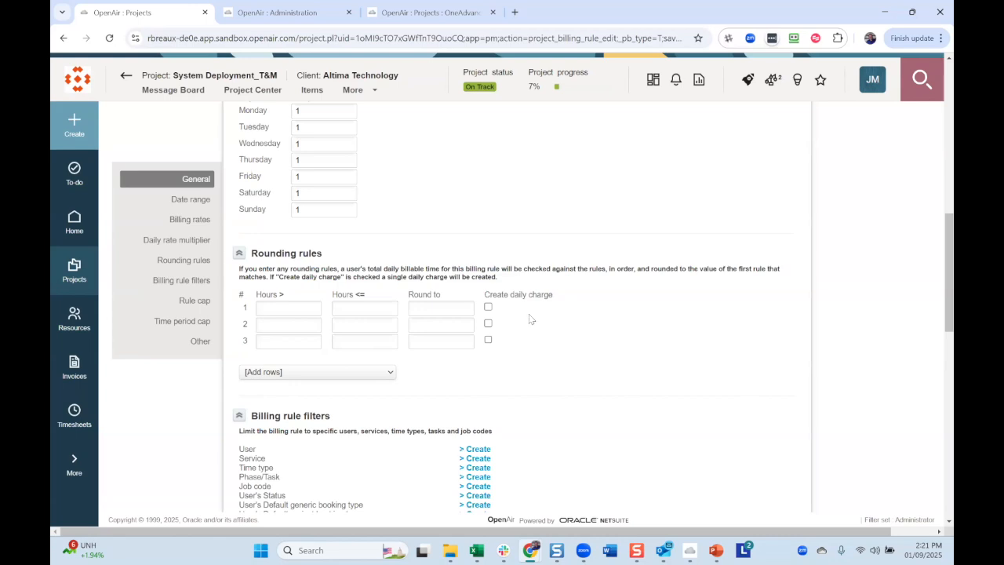
- Review the billing rule filters for users, services, time types, tasks and job codes
scroll(531, 317, "down", 2)
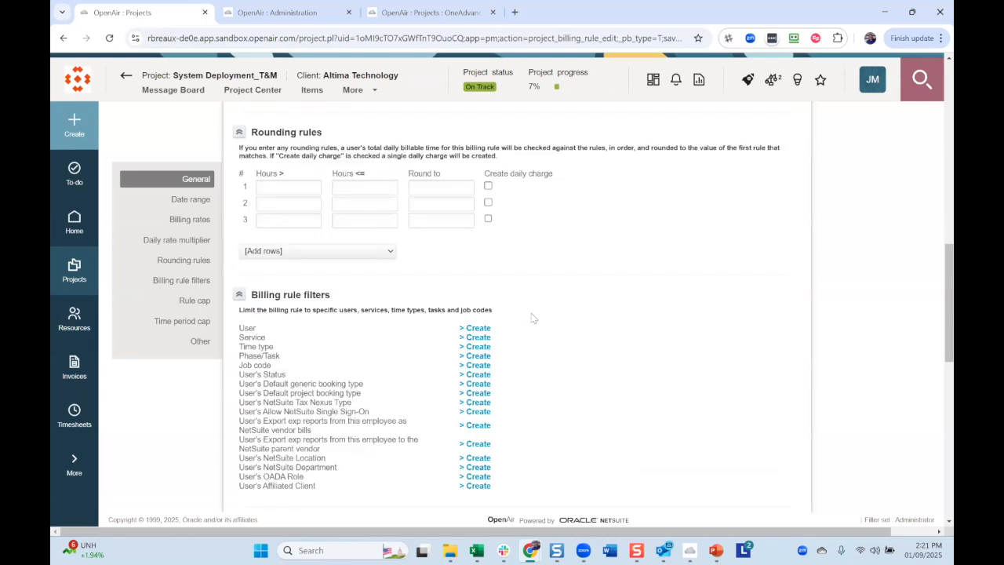
scroll(531, 317, "down", 2)
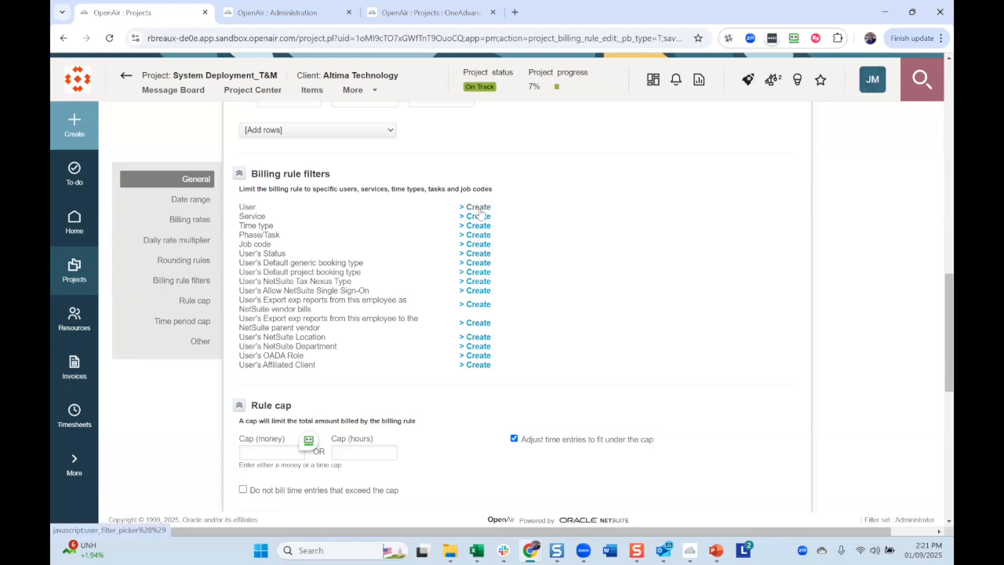
scroll(486, 212, "up", 2)
scroll(471, 226, "down", 2)
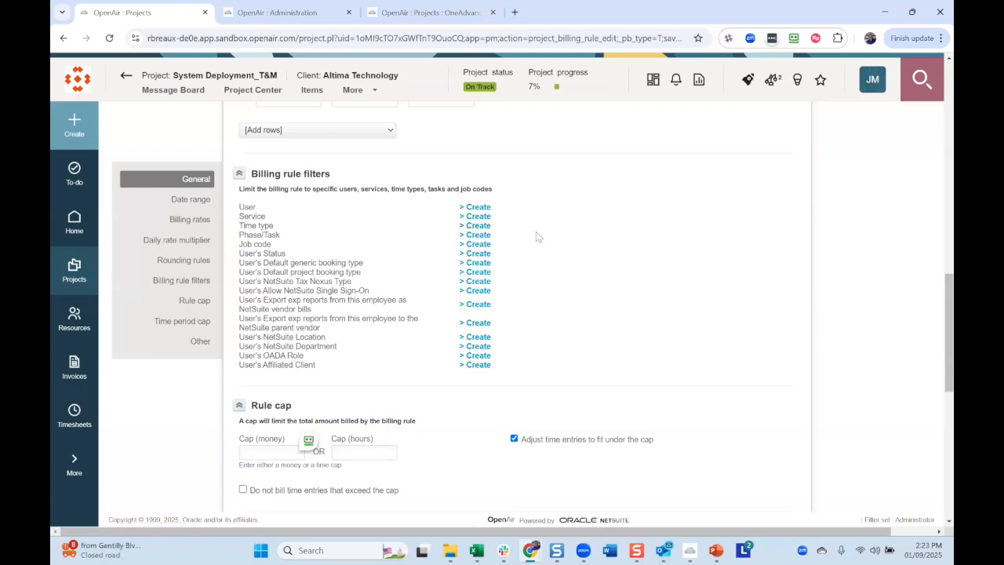
- Examine the rule cap options, switching "Do not bill time entries that exceed the cap" on and off
scroll(537, 236, "down", 4)
scroll(380, 208, "up", 1)
left_click(284, 212)
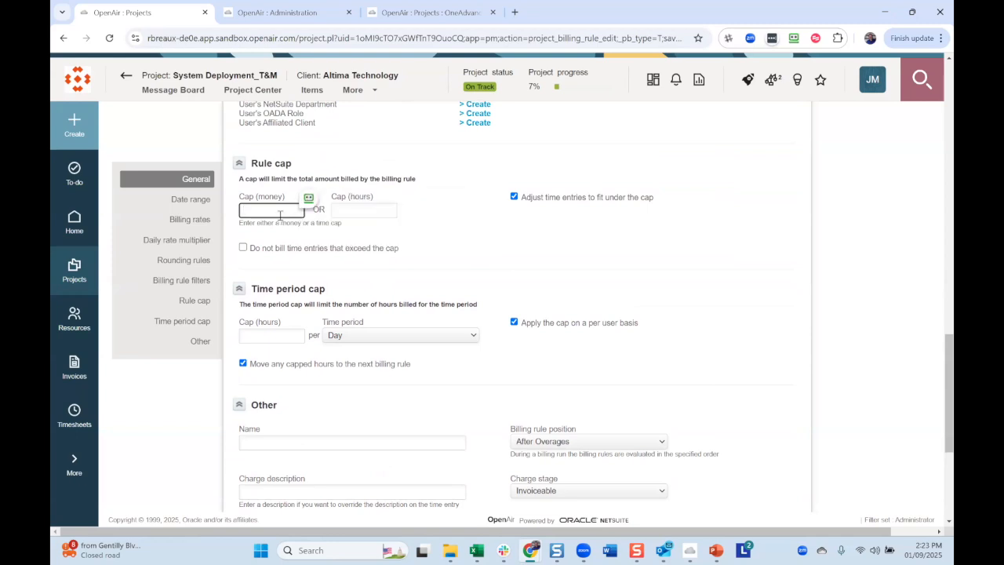
left_click(368, 211)
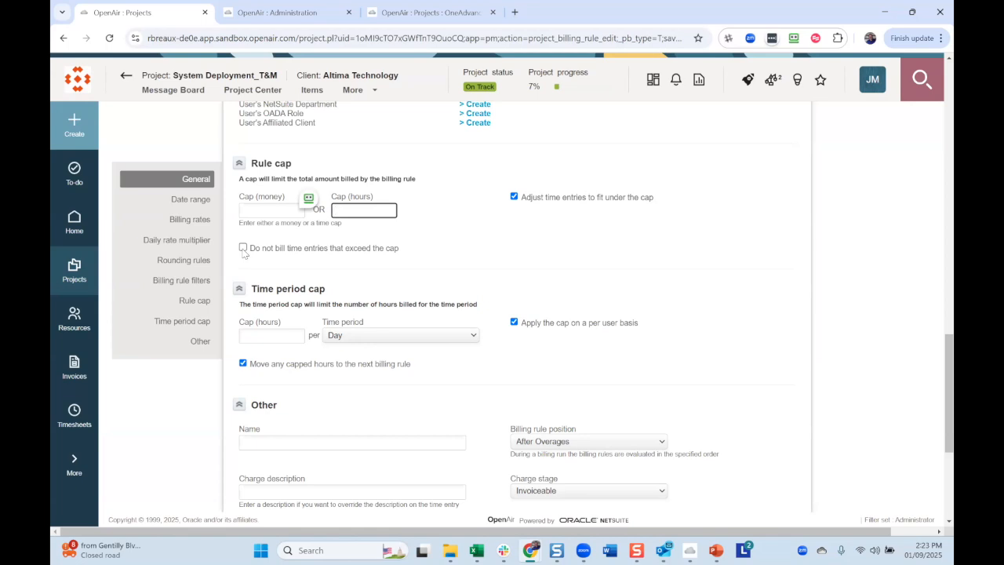
left_click(243, 248)
left_click(244, 248)
left_click_drag(553, 195, 536, 205)
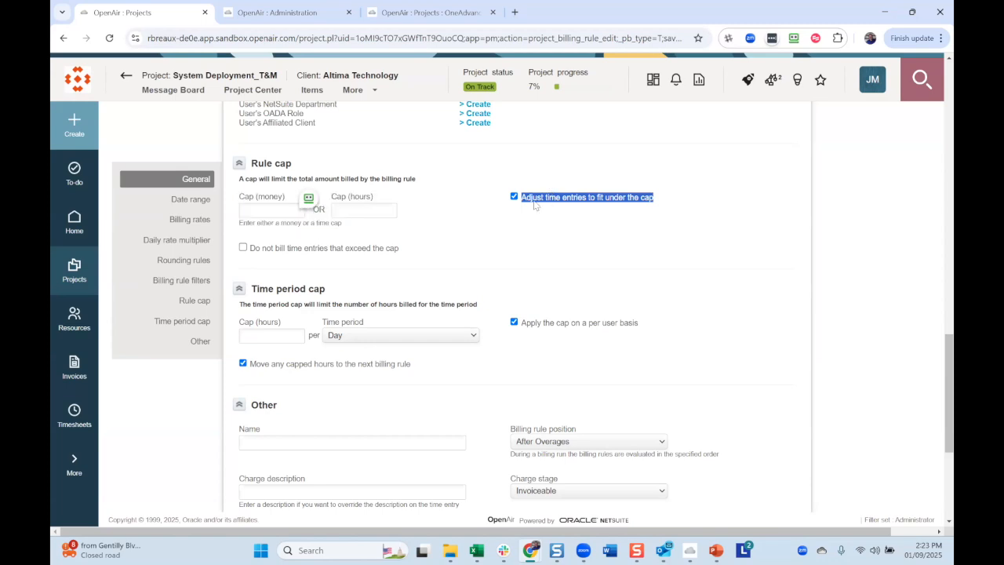
left_click(519, 210)
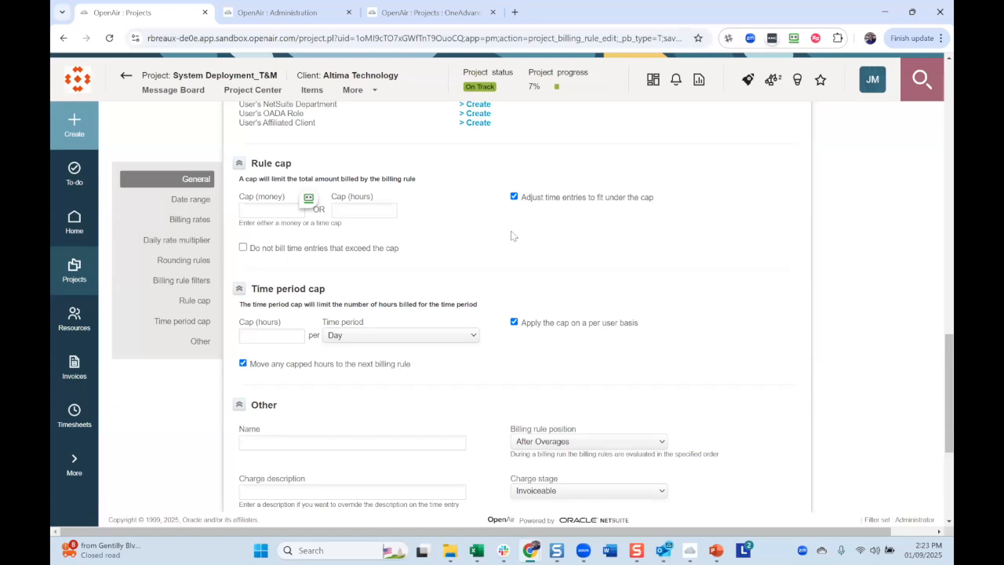
- Set the time period cap's period to Month and activate its hours for entry
scroll(509, 227, "down", 2)
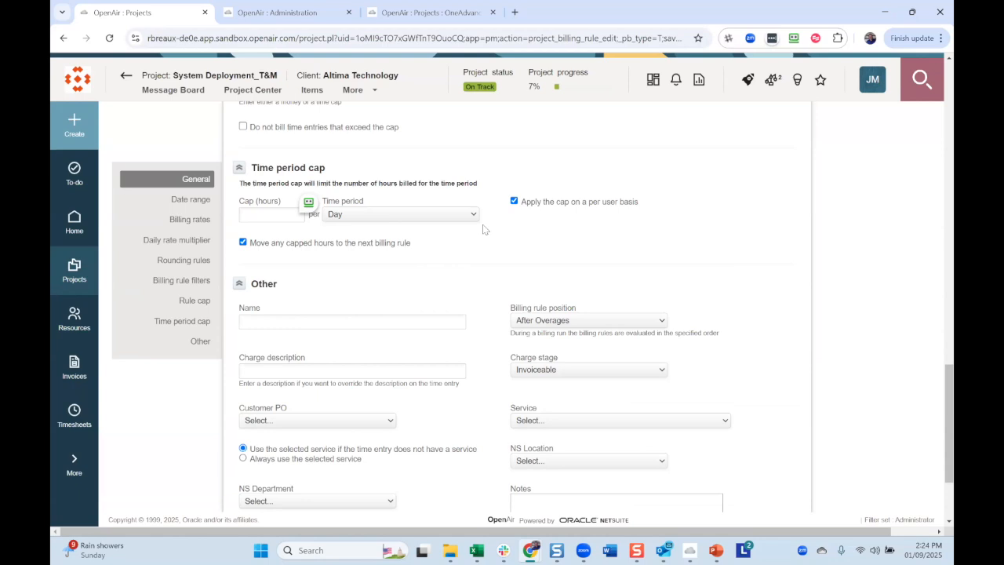
left_click(281, 215)
left_click(394, 216)
left_click(392, 258)
left_click(290, 215)
- Examine the billing rule position choices, the charge description and the customer PO choices
scroll(479, 260, "down", 3)
scroll(564, 207, "down", 2)
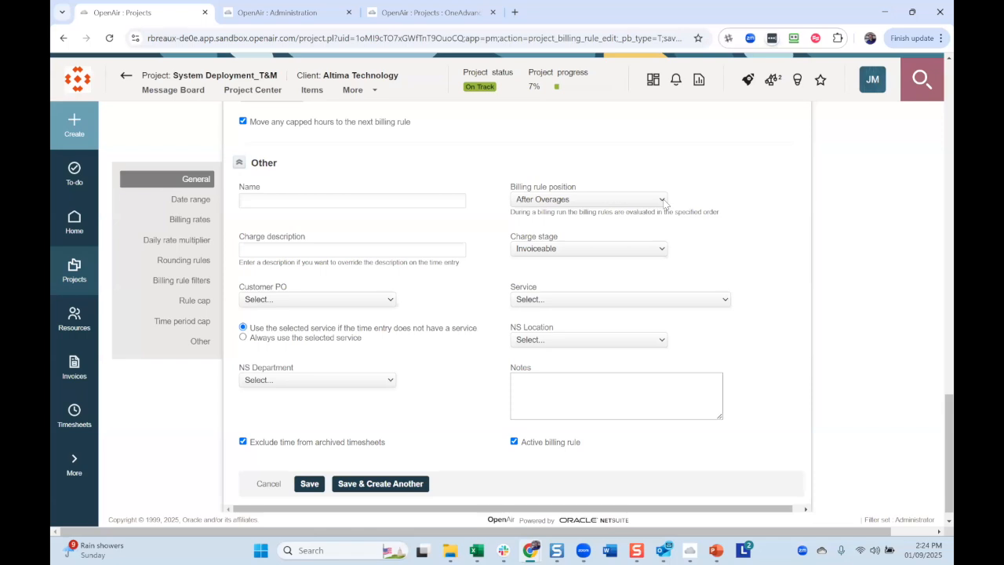
left_click(664, 200)
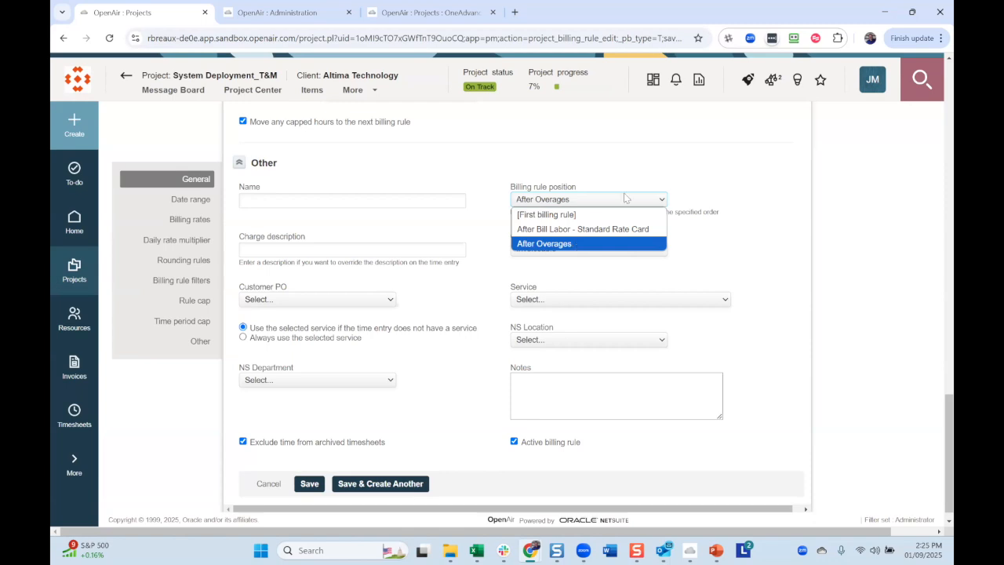
left_click(665, 173)
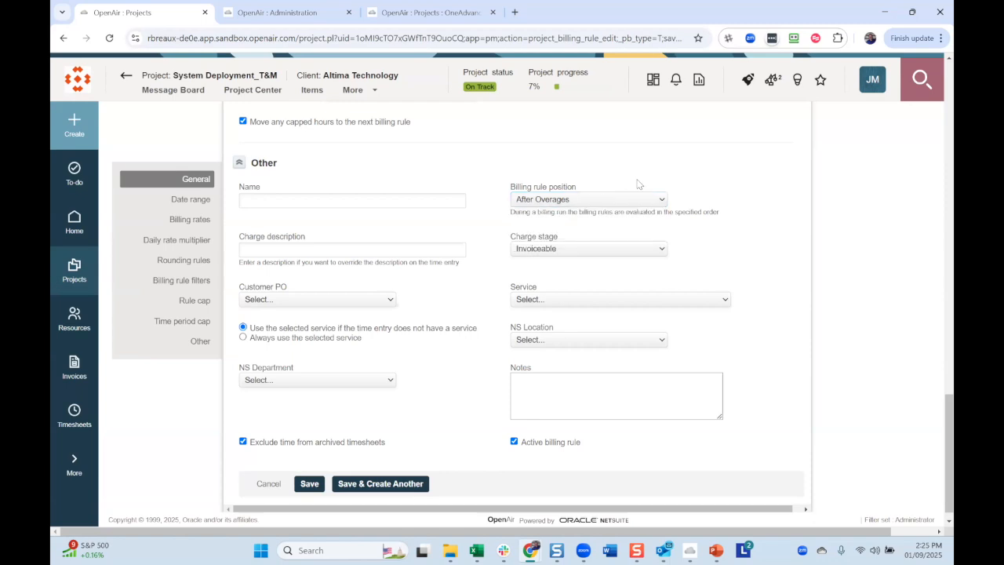
left_click(396, 251)
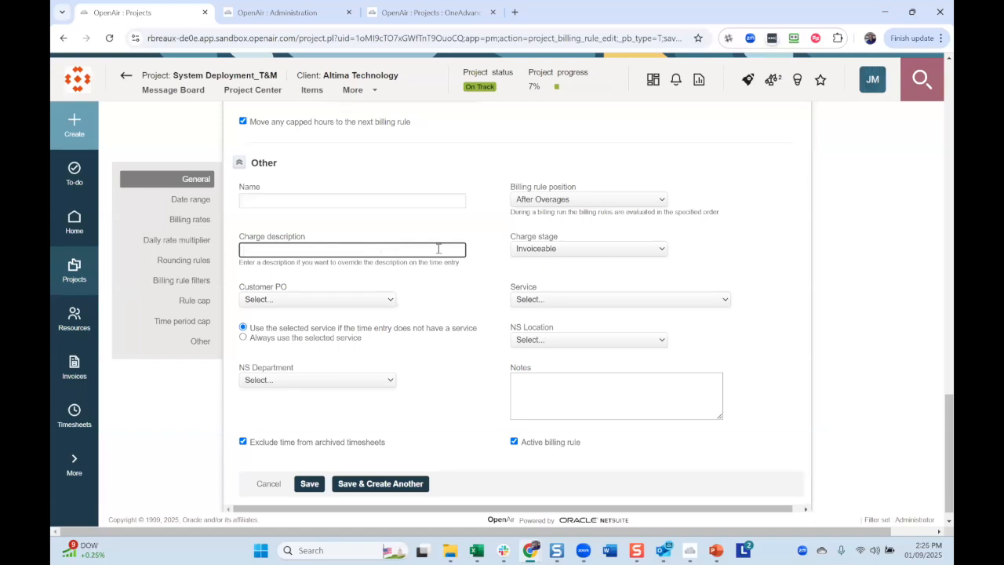
scroll(448, 285, "down", 1)
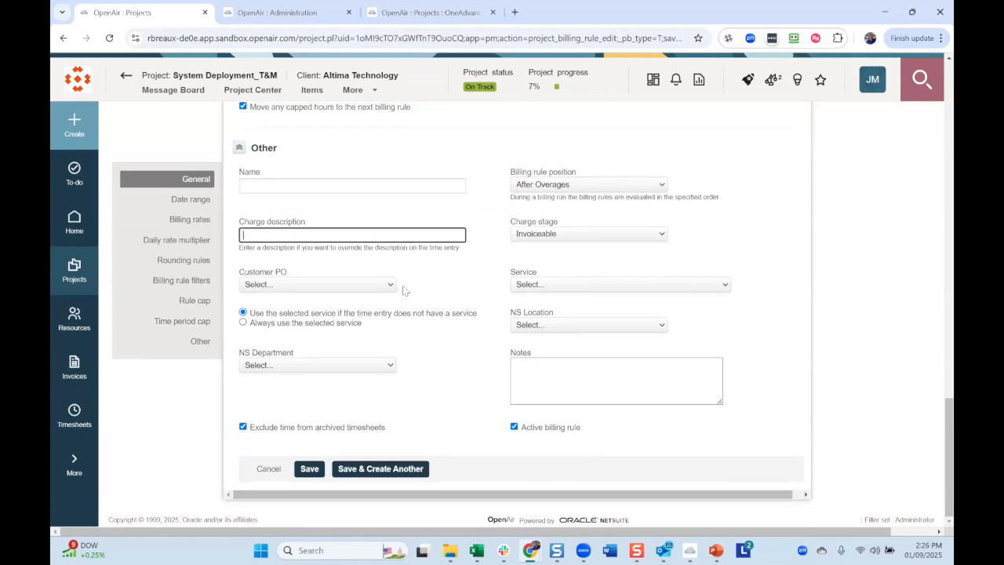
left_click(343, 285)
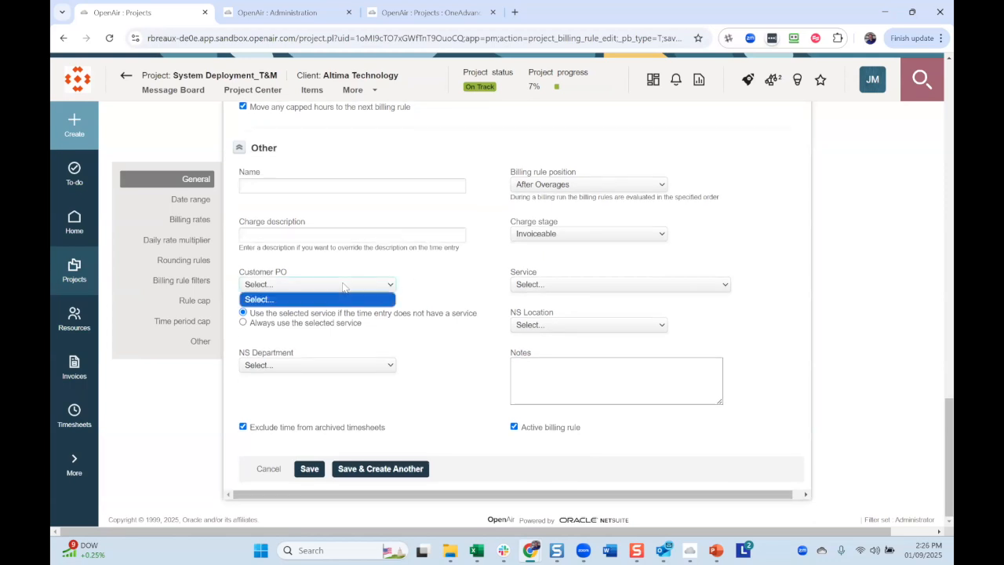
left_click(421, 277)
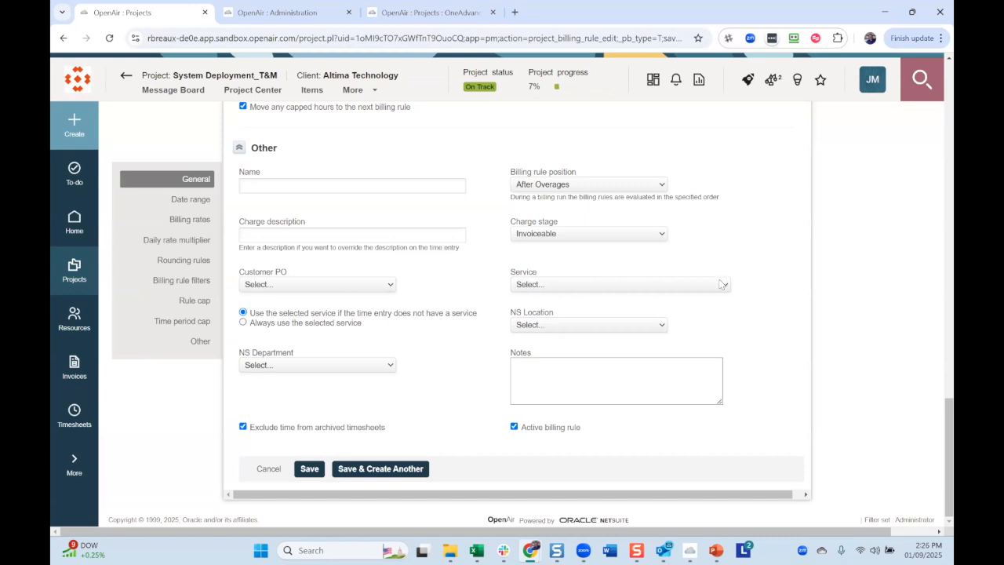
- Set the rule to always use the selected service and choose SVC_SO_IT Install as the service
left_click(667, 287)
scroll(658, 271, "down", 5)
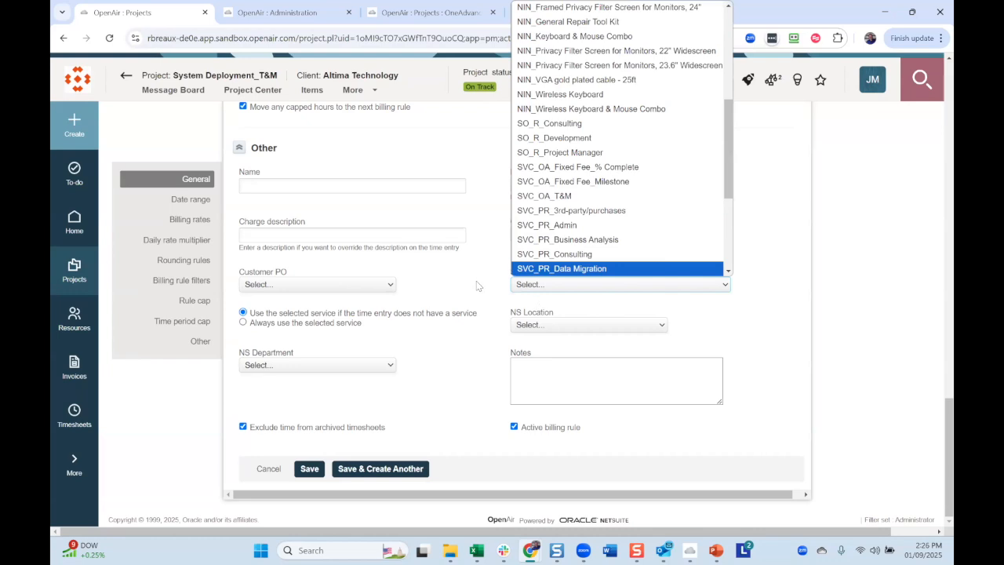
left_click(474, 305)
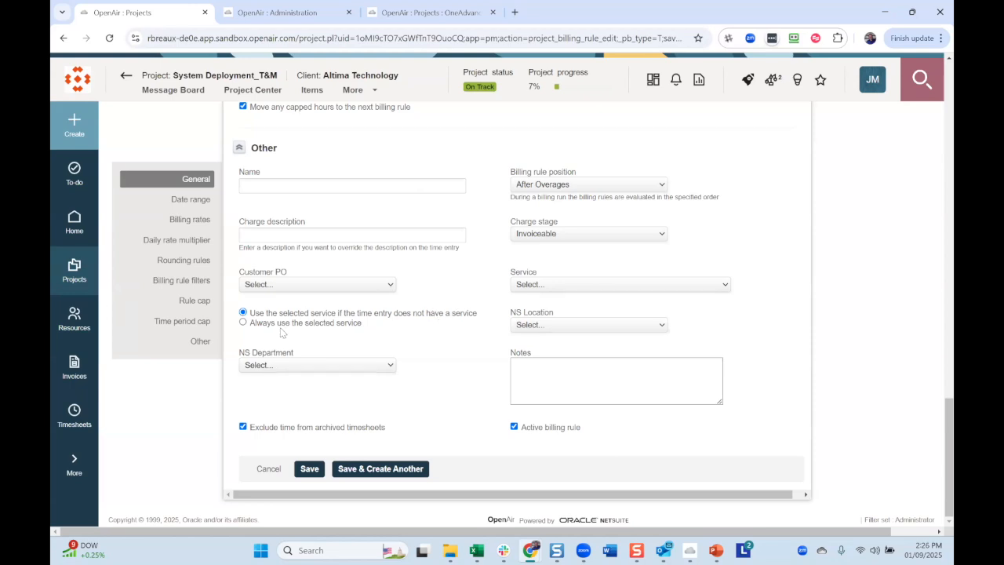
left_click(244, 324)
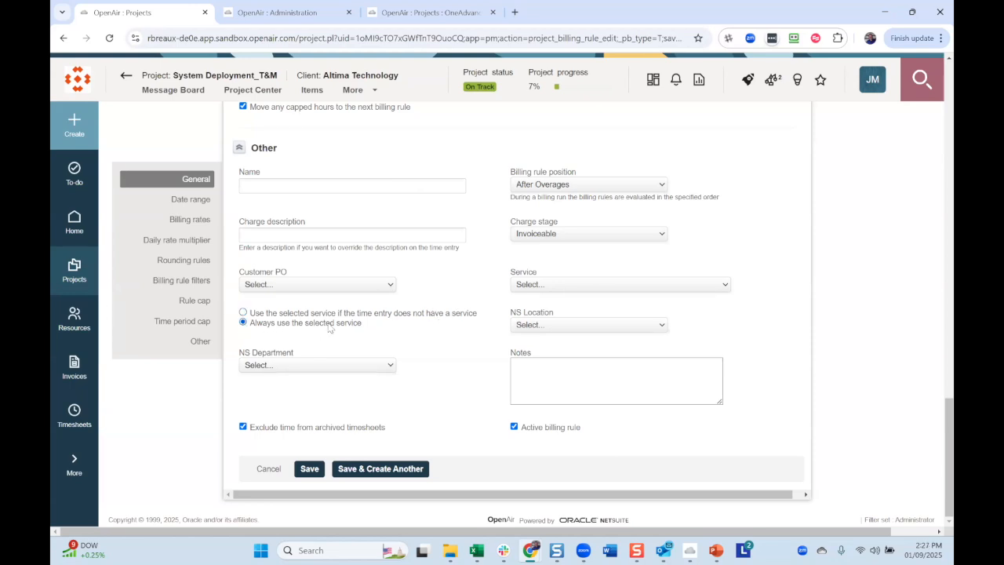
left_click(592, 284)
scroll(596, 256, "down", 10)
left_click(596, 255)
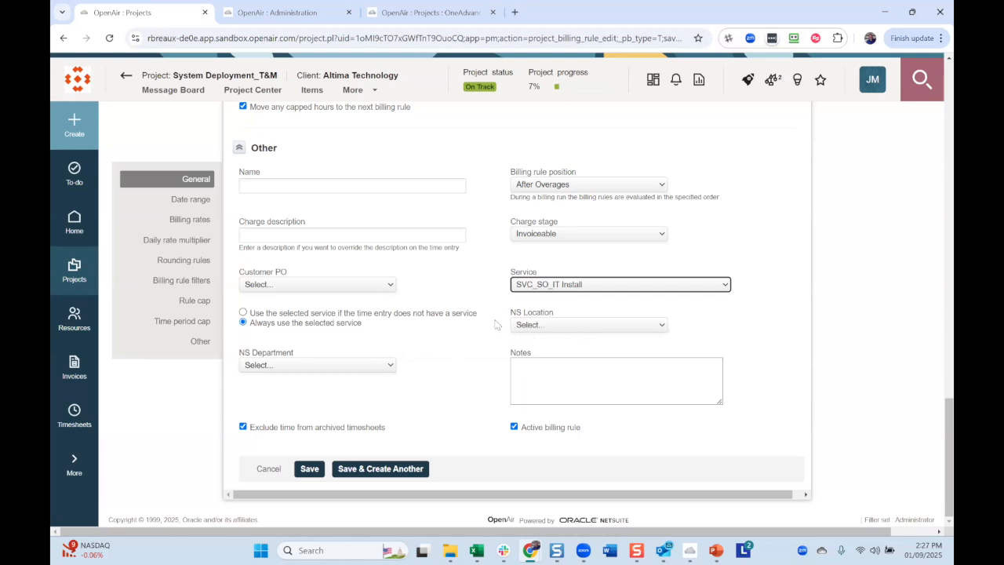
- Set the rule's NS Location to US - East and its NS Department to Marketing
left_click(566, 324)
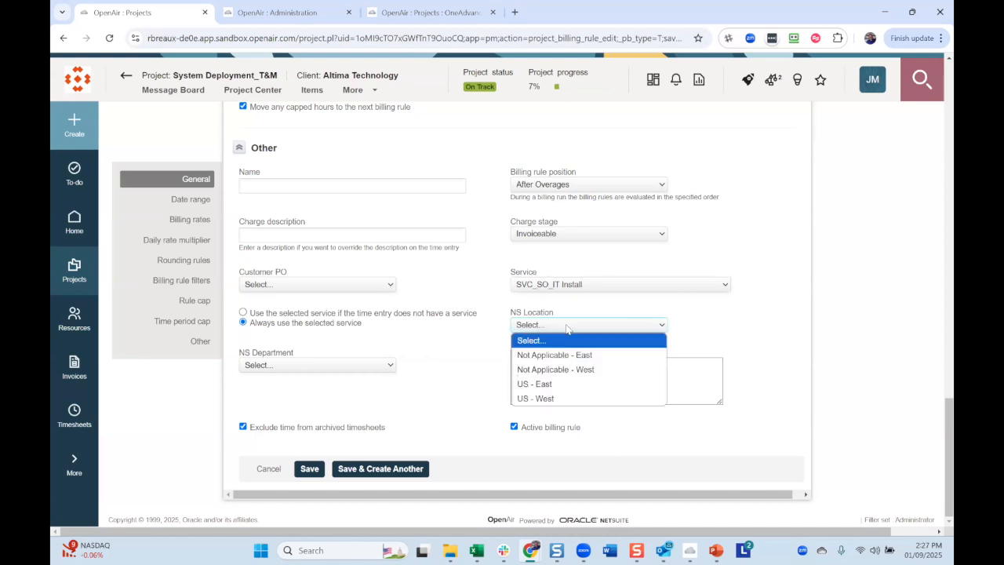
left_click(561, 385)
left_click(389, 366)
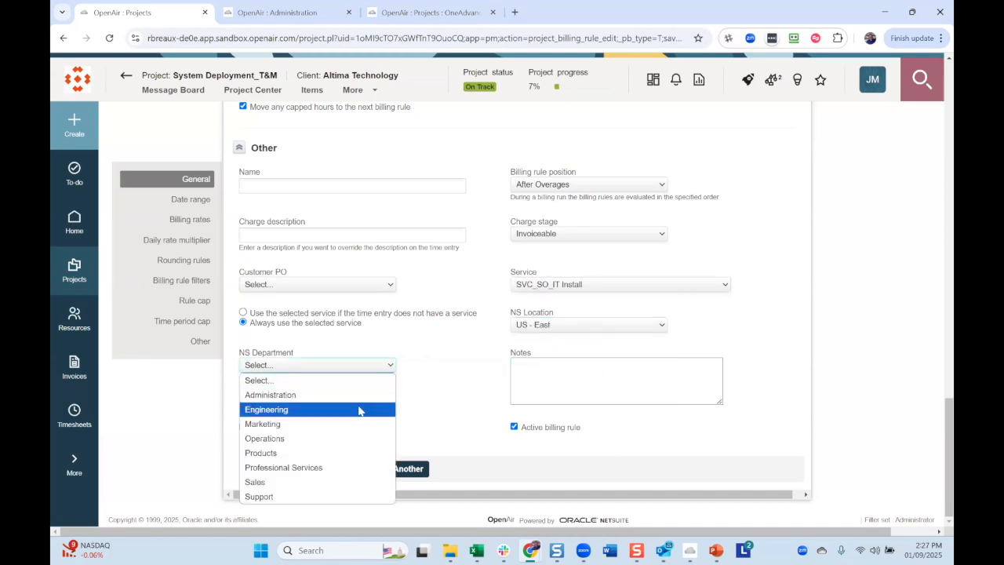
left_click(355, 423)
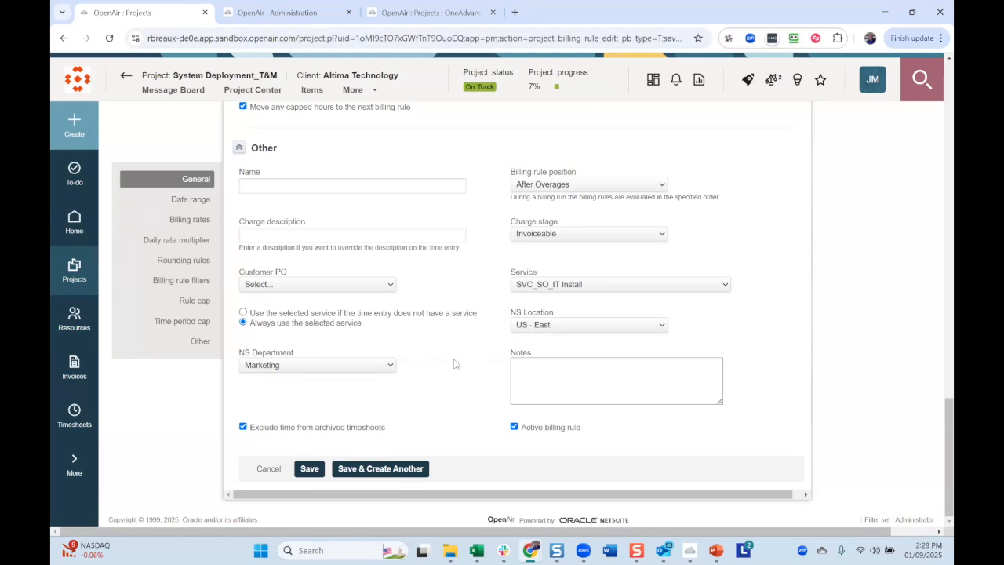
scroll(454, 359, "up", 10)
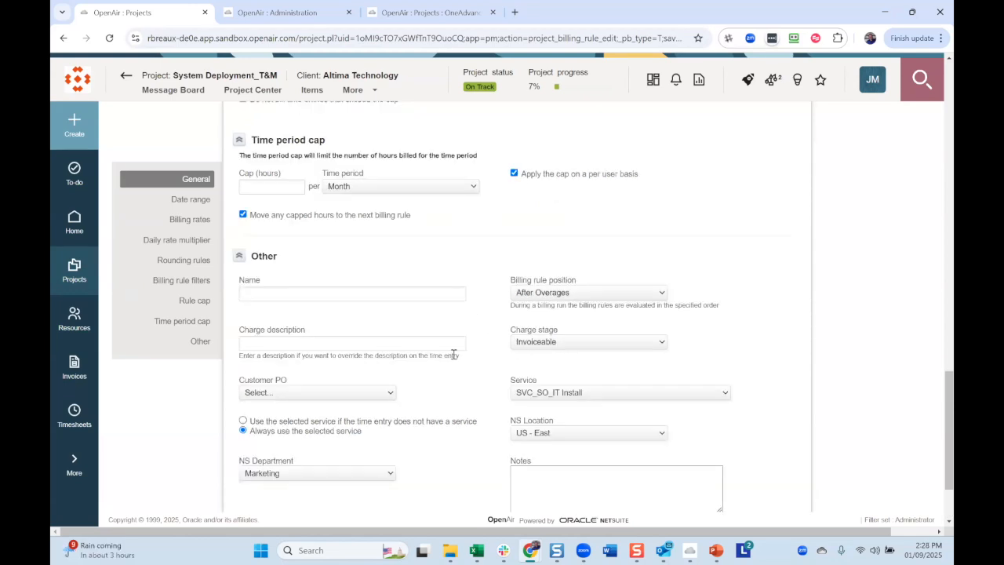
scroll(529, 341, "up", 8)
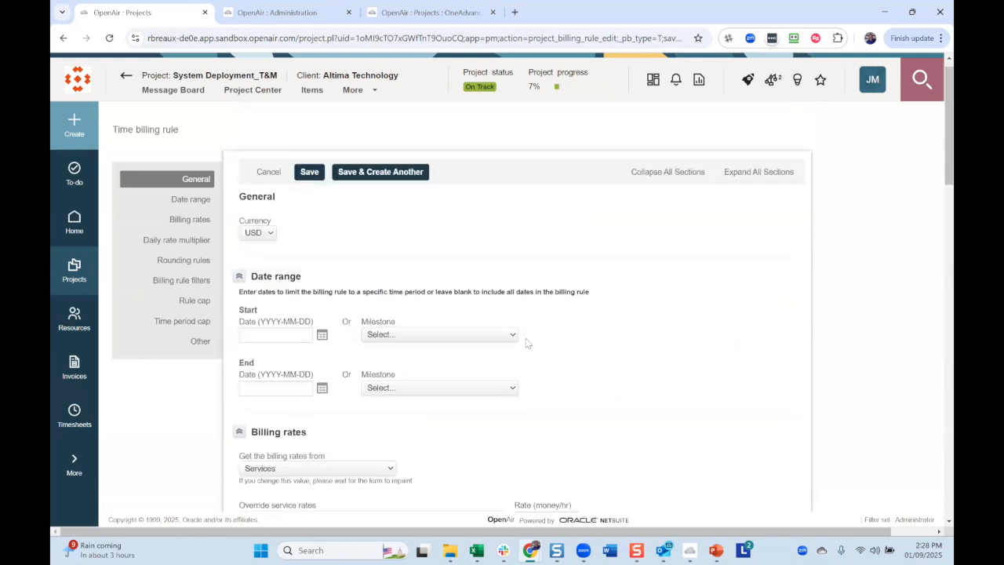